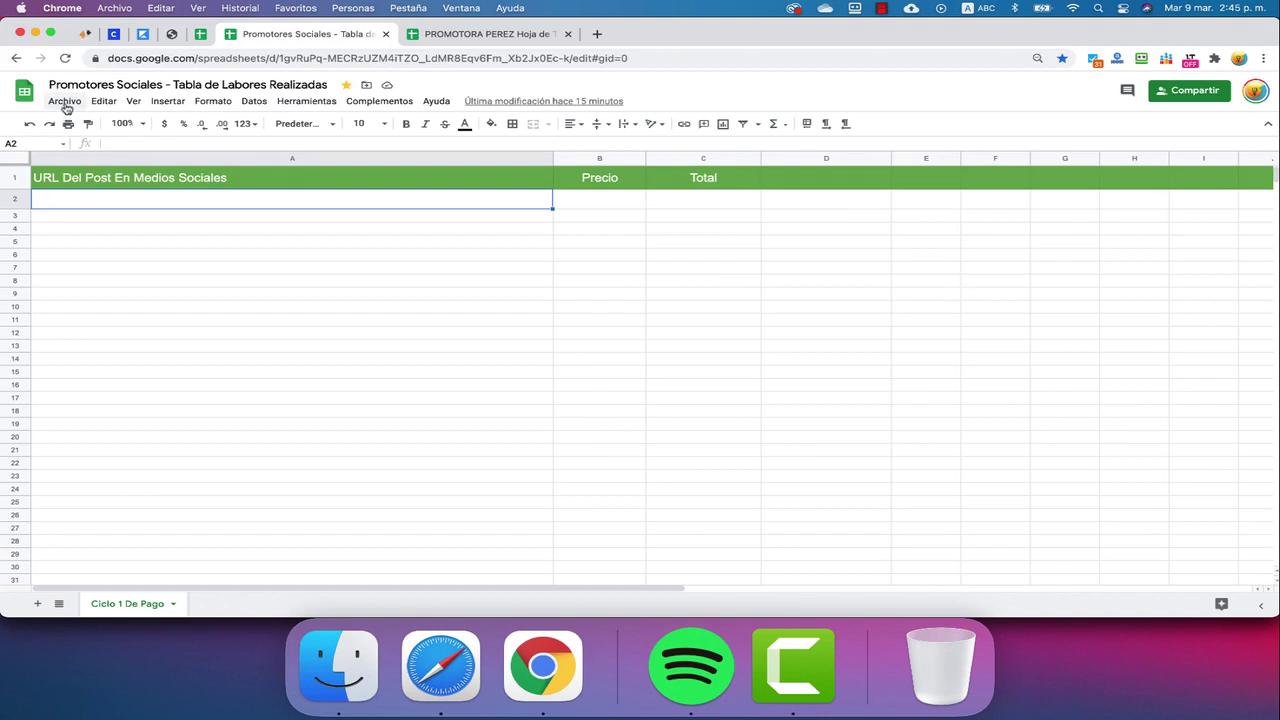
# Copy the task sheet, replacing 'Copia de' in the title with the promoter's name and e-mail
pyautogui.click(65, 102)
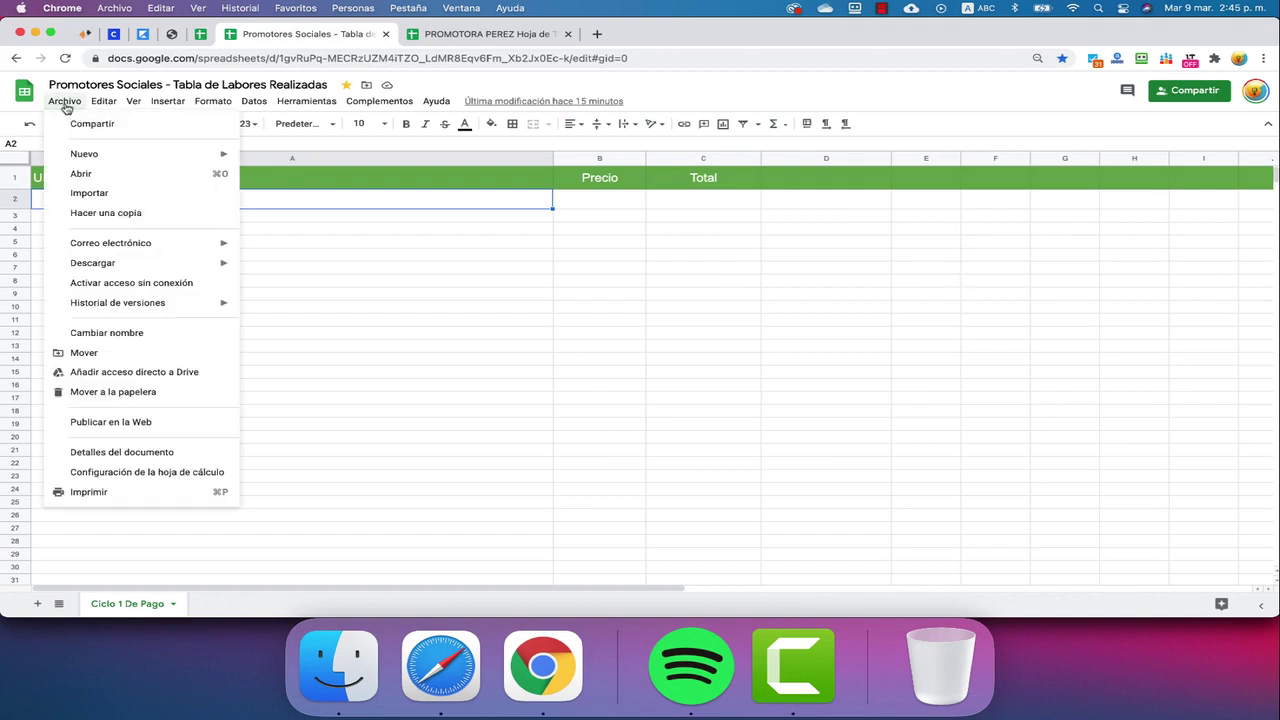
pyautogui.click(107, 214)
pyautogui.click(606, 292)
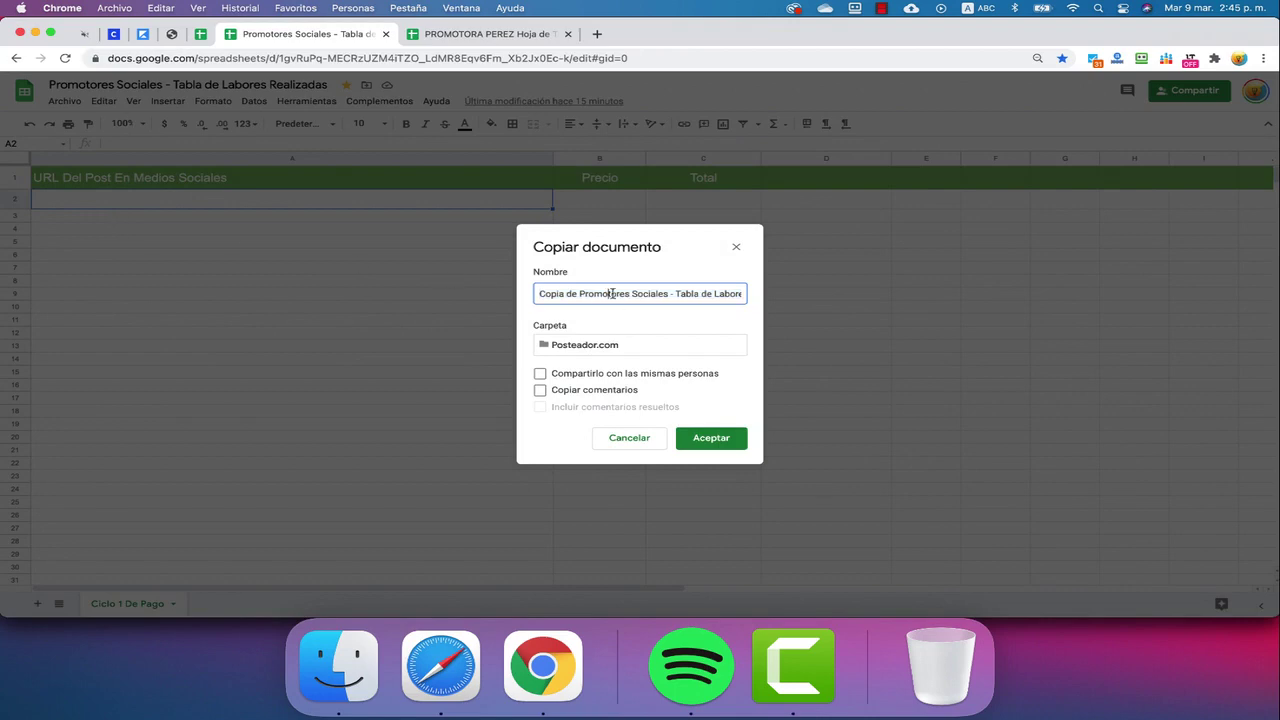
pyautogui.moveTo(579, 293); pyautogui.dragTo(474, 291)
pyautogui.moveTo(531, 297); pyautogui.dragTo(567, 293)
pyautogui.press('BackSpace')
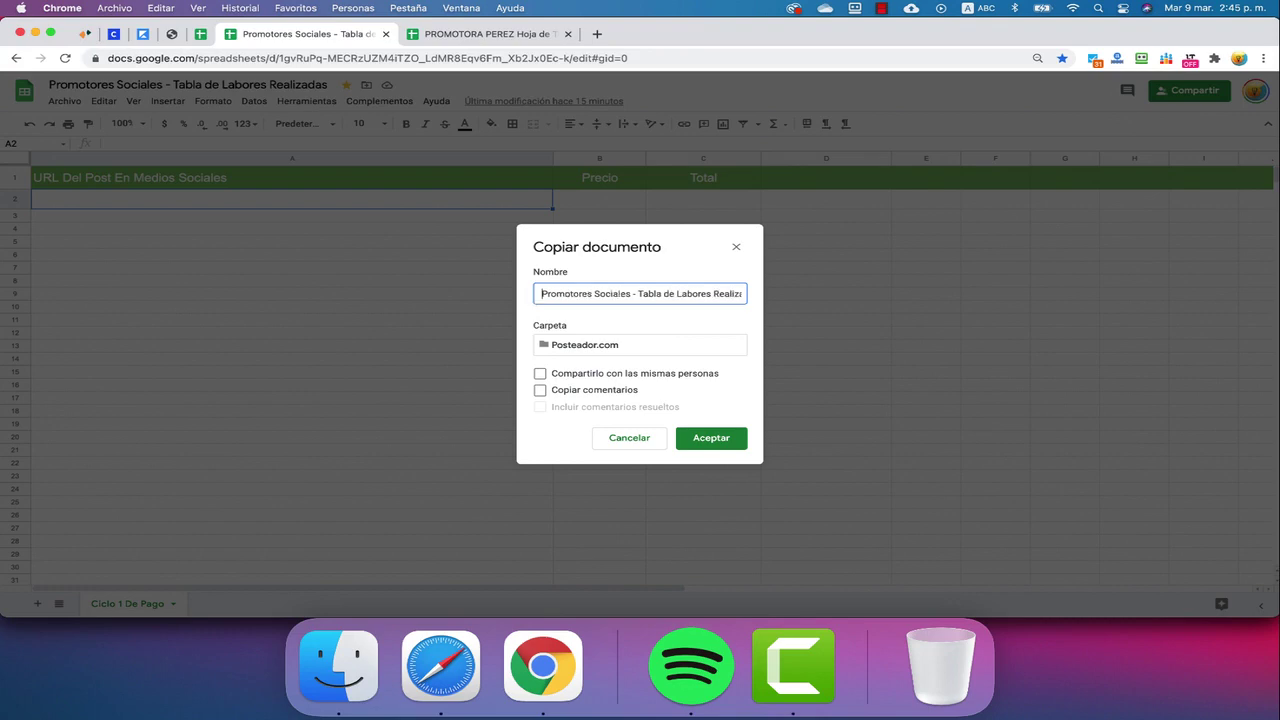
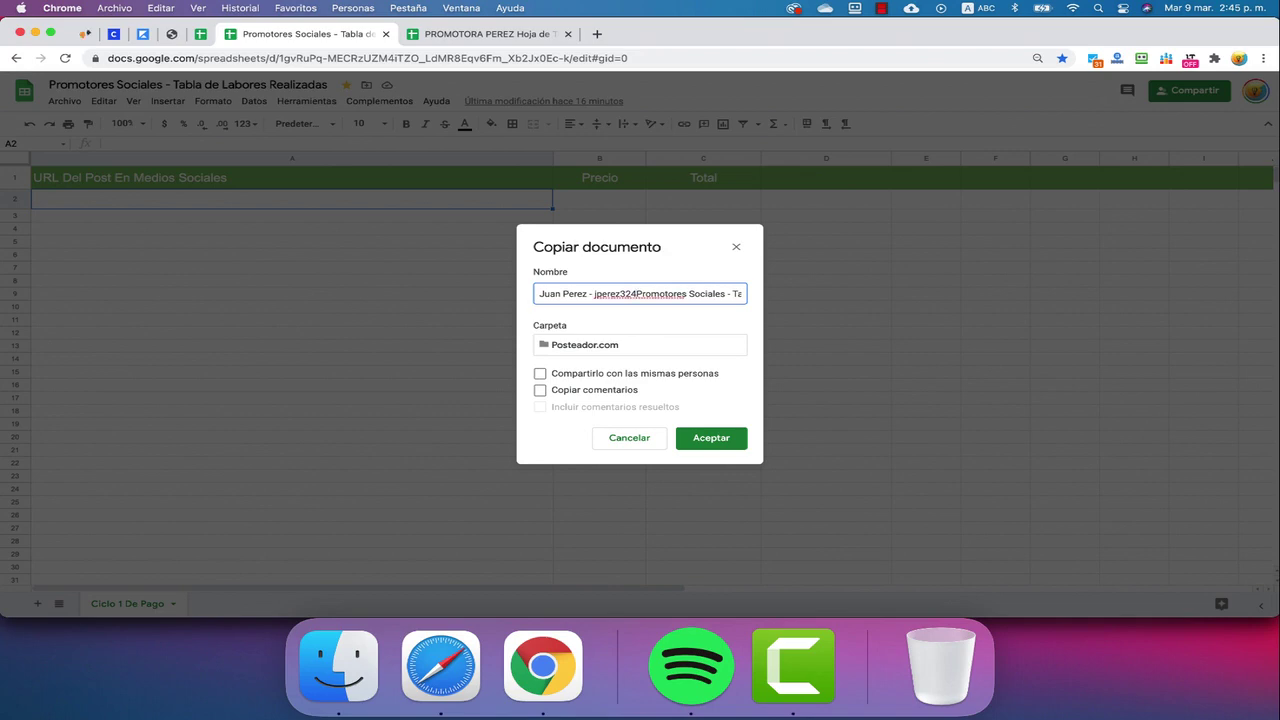
pyautogui.press('Return')
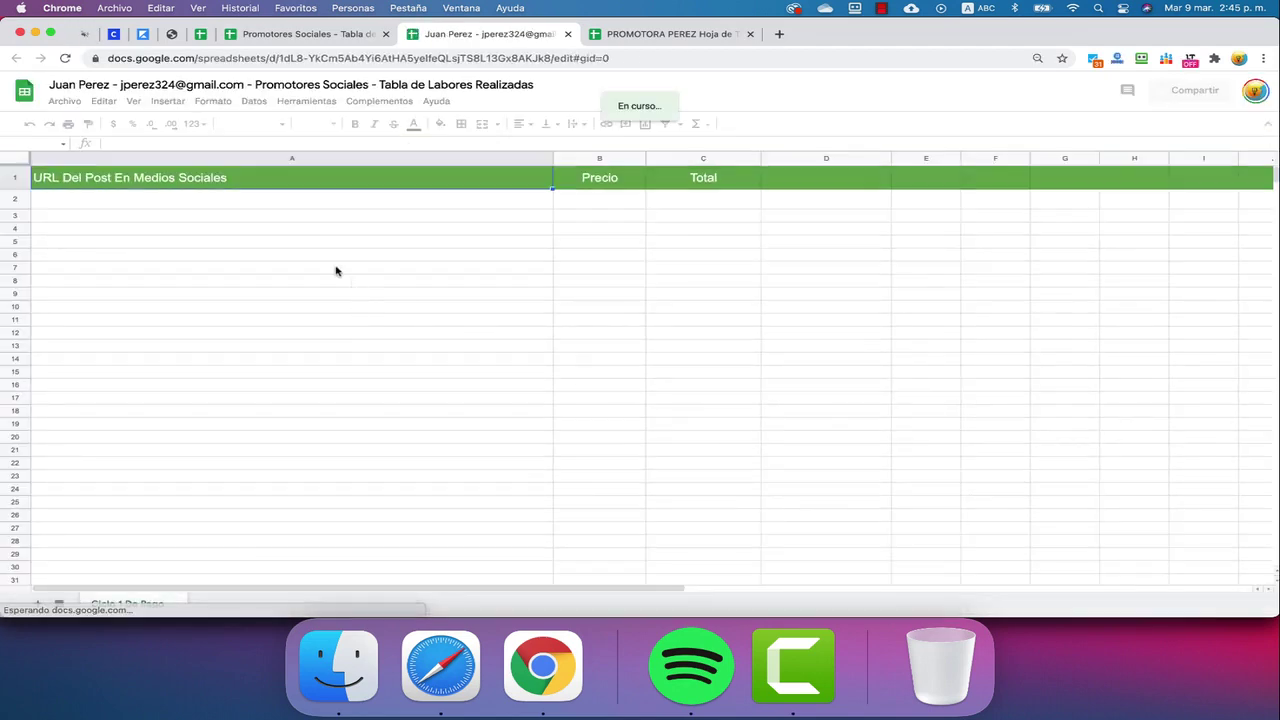
# Insert a new white-filled row above the table headers
pyautogui.click(244, 85)
pyautogui.moveTo(244, 85); pyautogui.dragTo(120, 86)
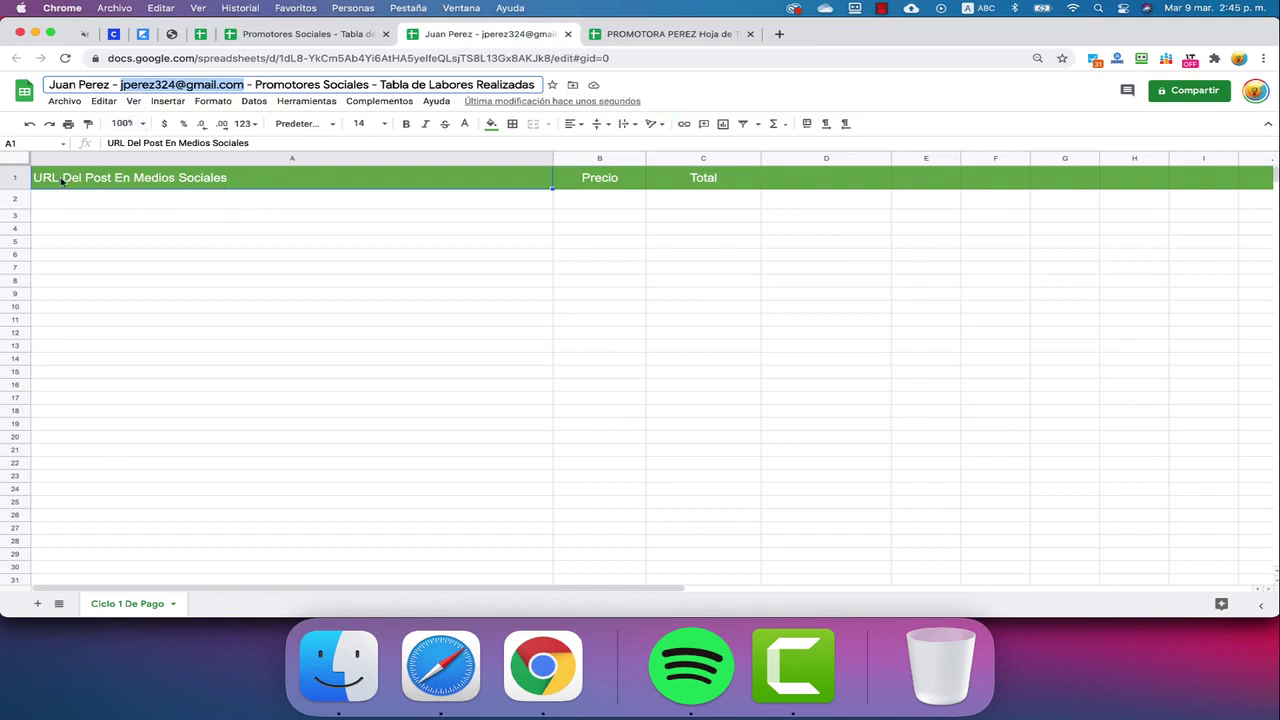
pyautogui.click(20, 176)
pyautogui.rightClick(20, 176)
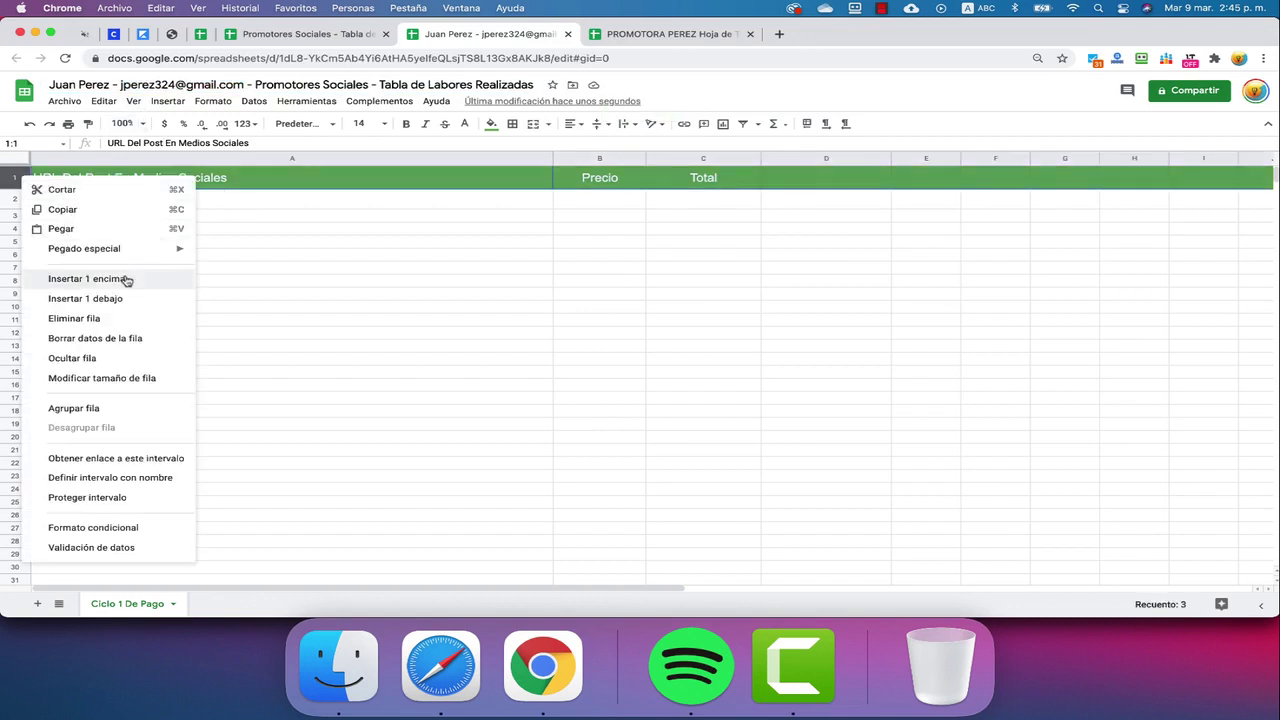
pyautogui.click(127, 278)
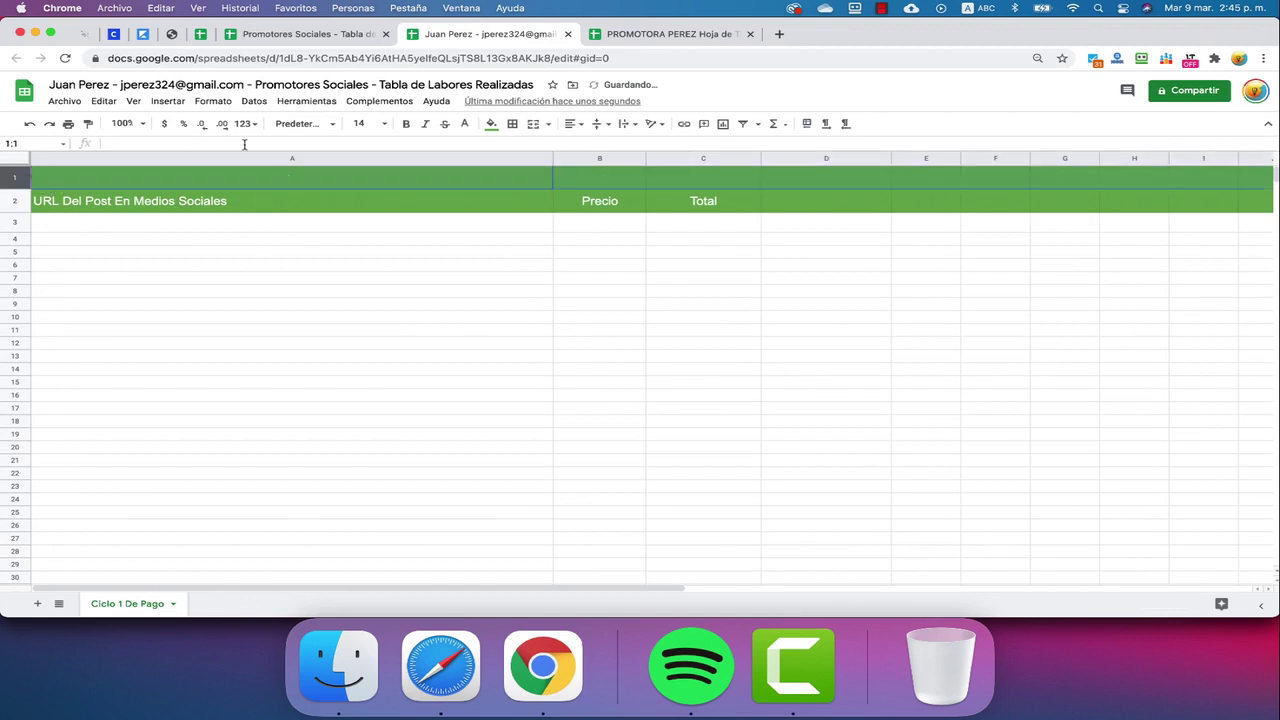
pyautogui.click(491, 123)
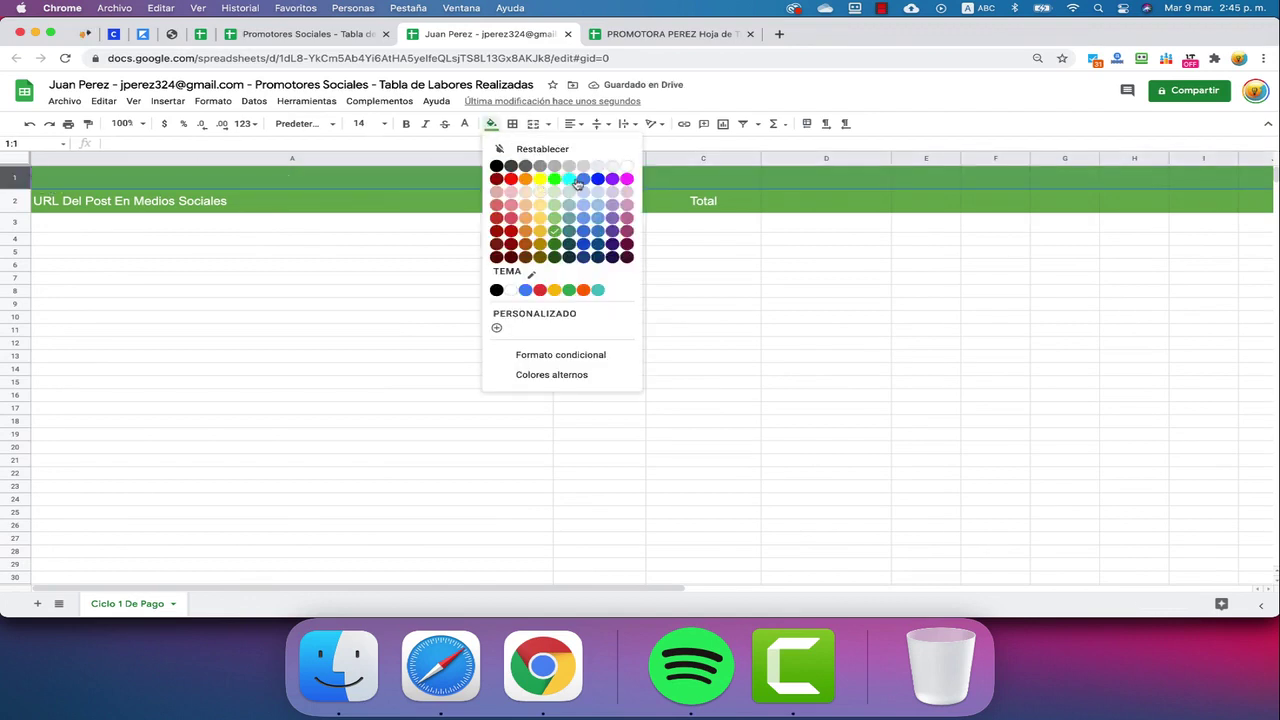
pyautogui.click(630, 173)
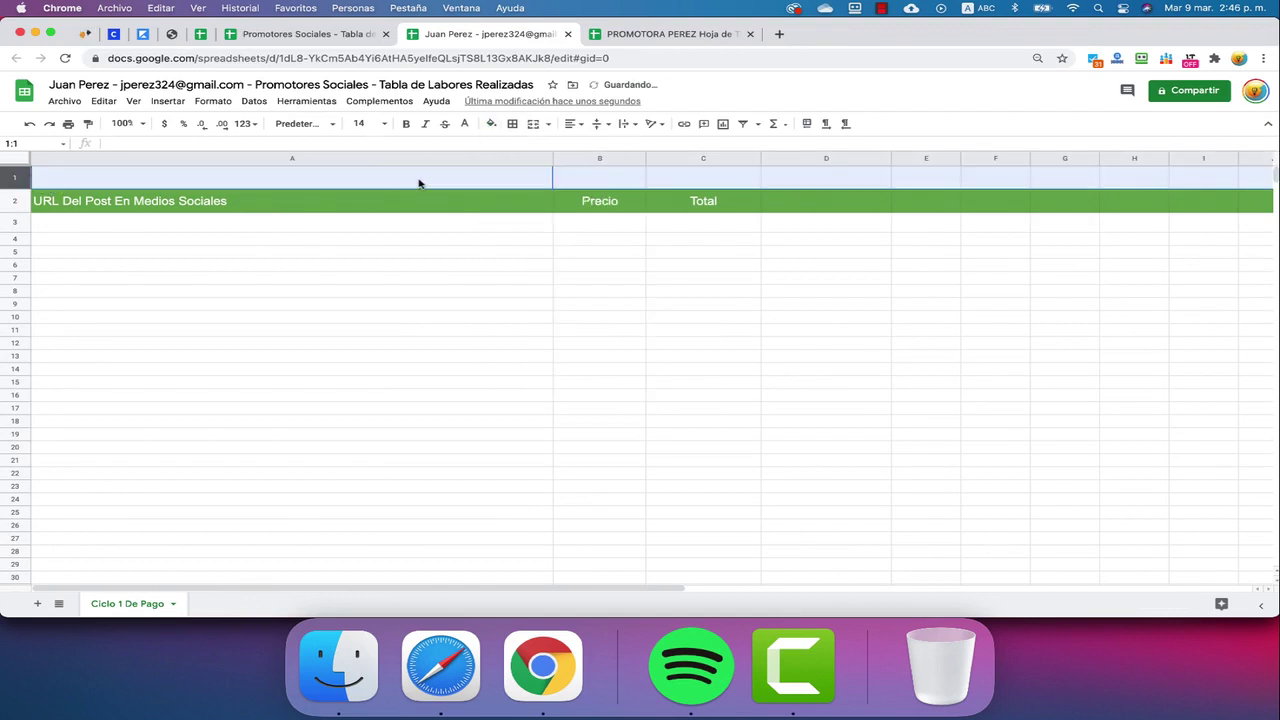
# Enter 'Paypal Email' in cell A1
pyautogui.click(490, 185)
pyautogui.write('Paypal Email')
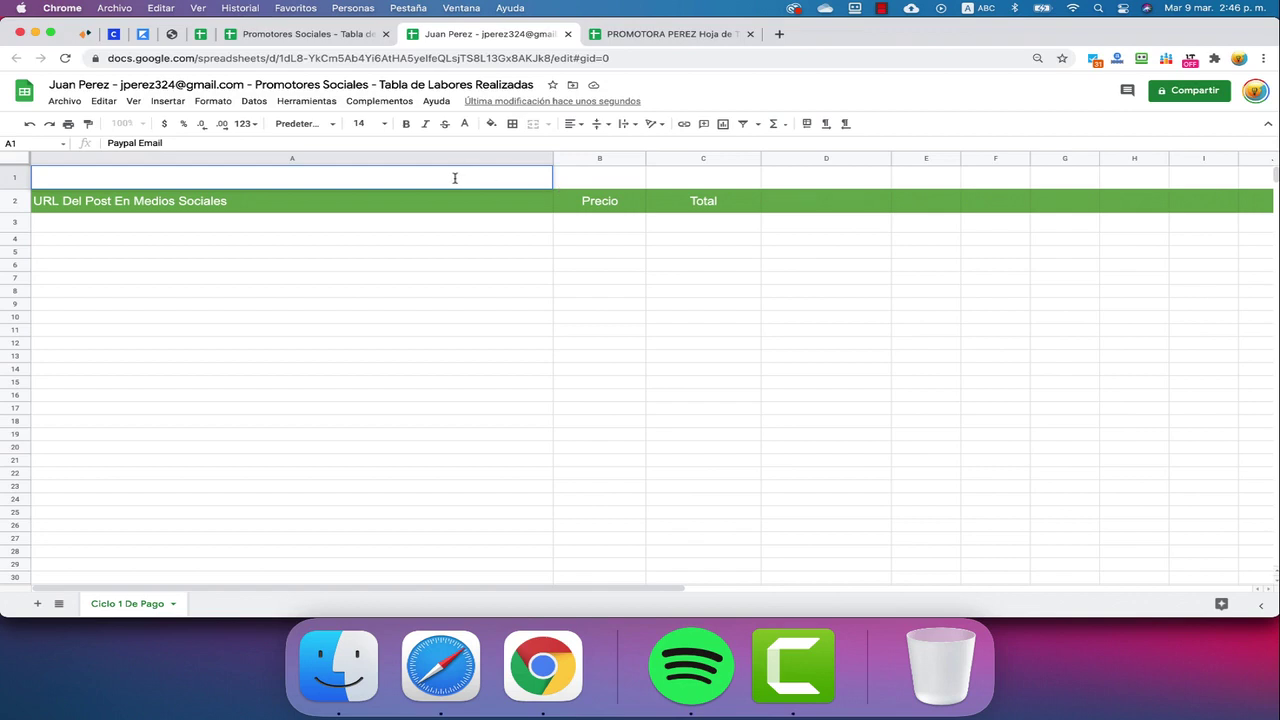
pyautogui.click(428, 254)
pyautogui.click(443, 172)
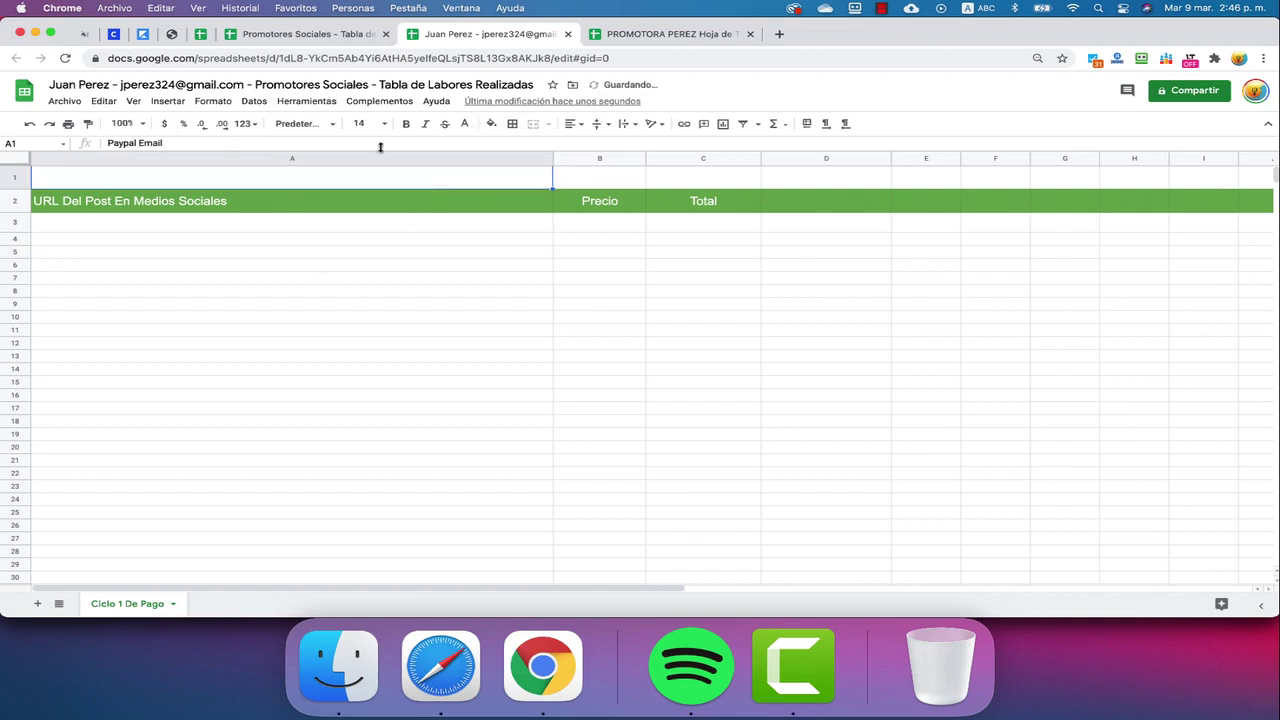
# Keep row 1 white after trying a black fill, and give 'Paypal Email' dark grey text
pyautogui.click(491, 124)
pyautogui.click(496, 167)
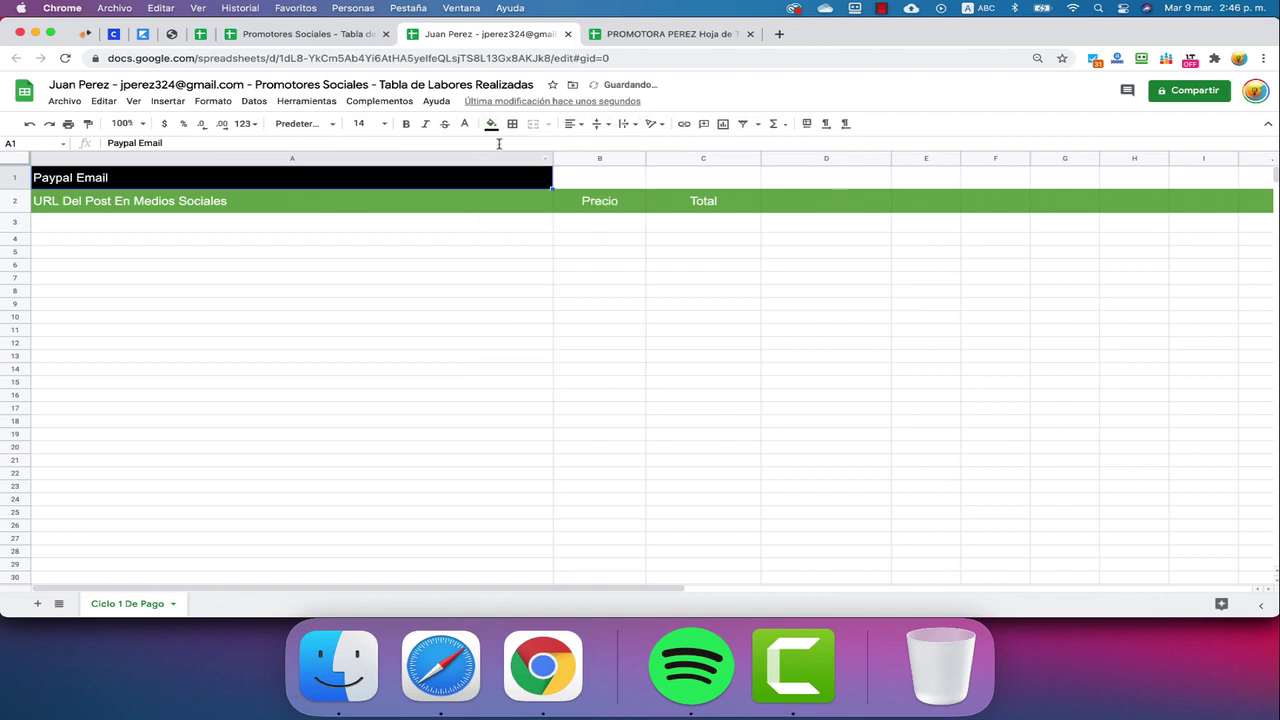
pyautogui.click(493, 125)
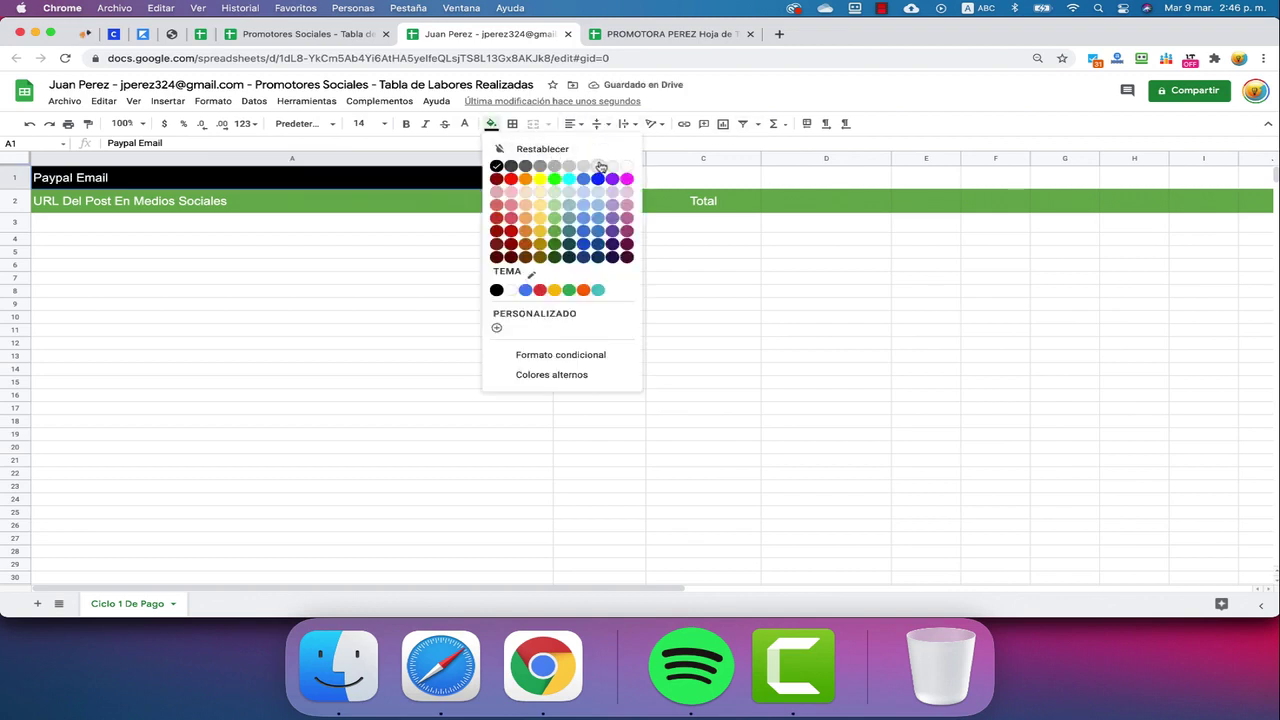
pyautogui.click(626, 167)
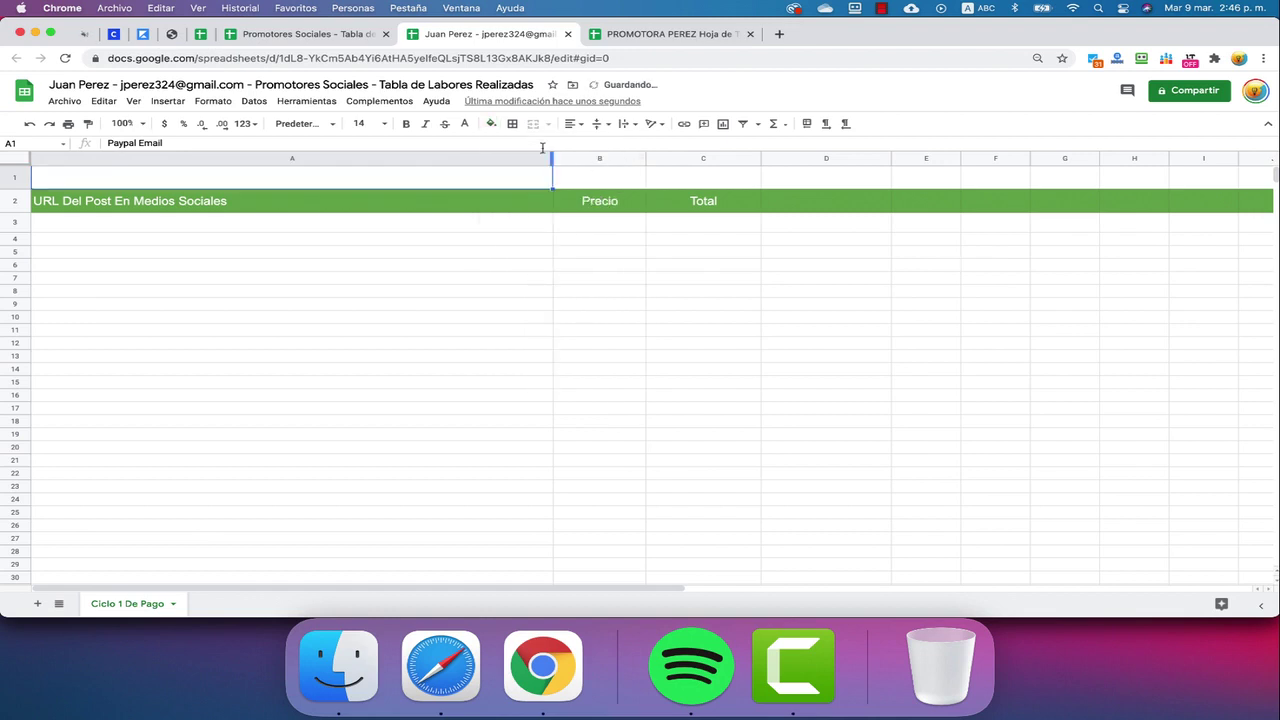
pyautogui.click(464, 124)
pyautogui.click(484, 166)
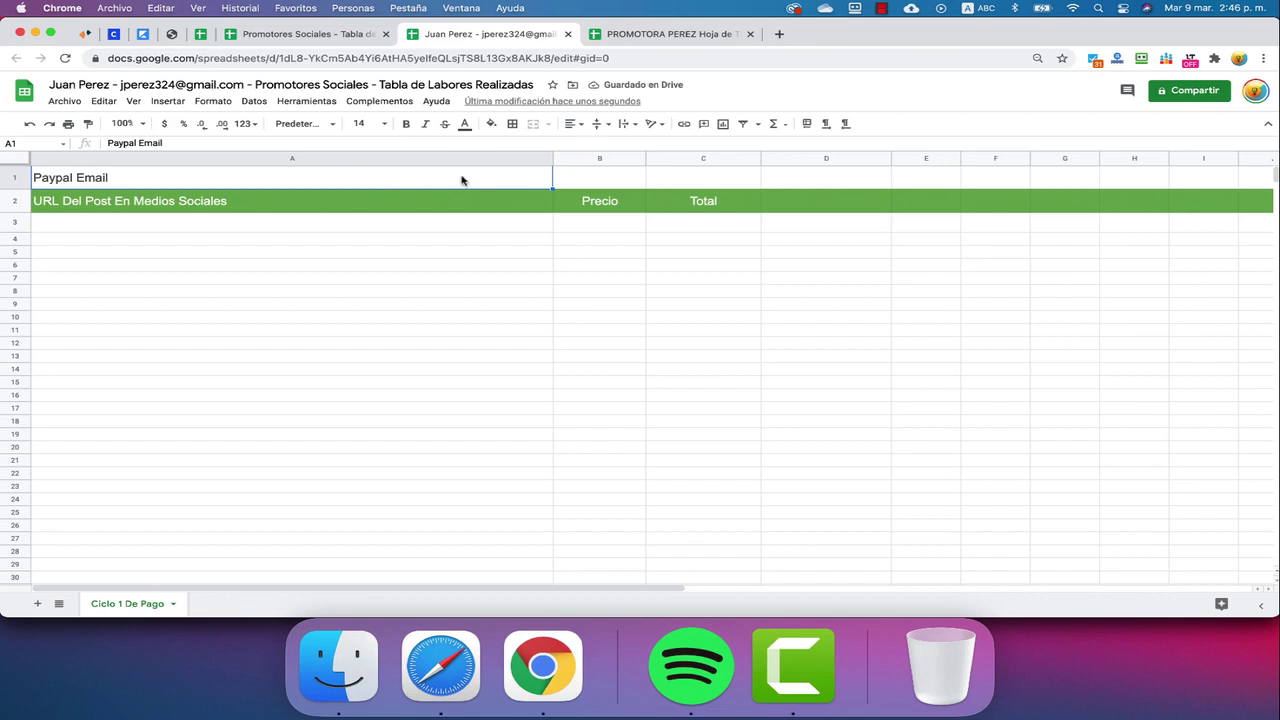
pyautogui.doubleClick(462, 177)
pyautogui.click(618, 183)
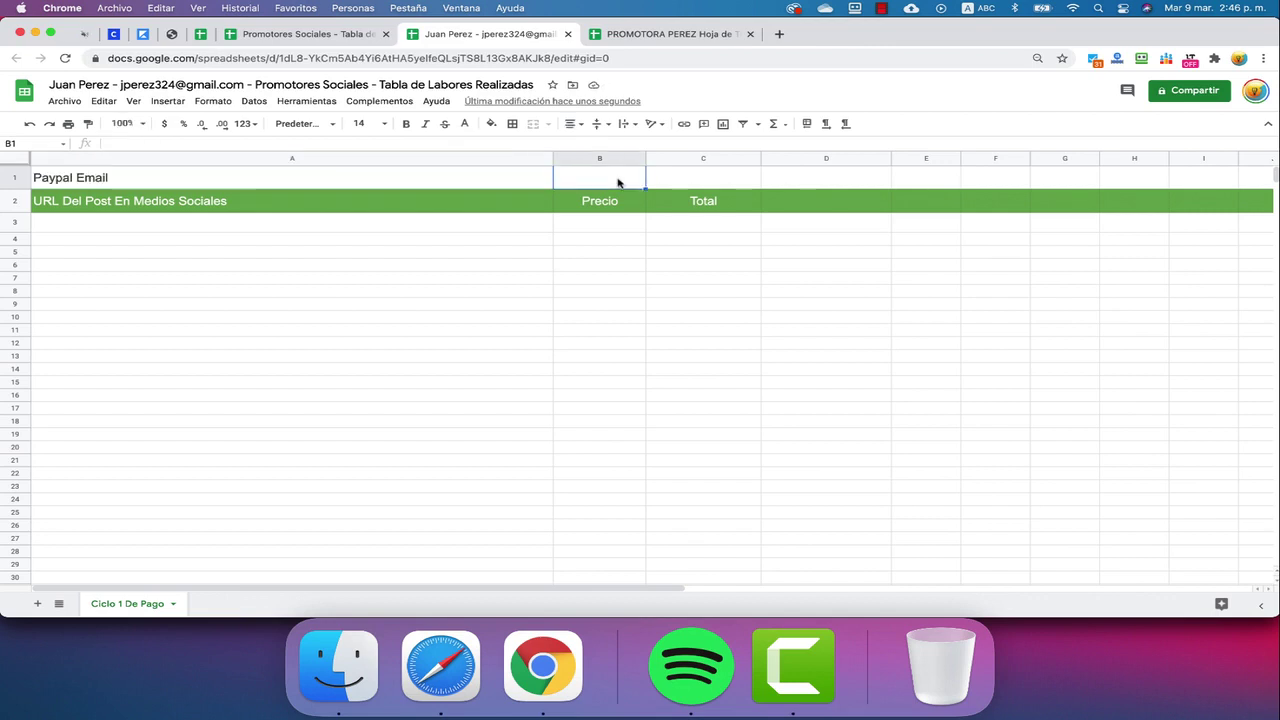
pyautogui.moveTo(121, 86); pyautogui.dragTo(243, 88)
# Copy the promoter's e-mail address from the file title and paste it into cell B1
pyautogui.rightClick(229, 90)
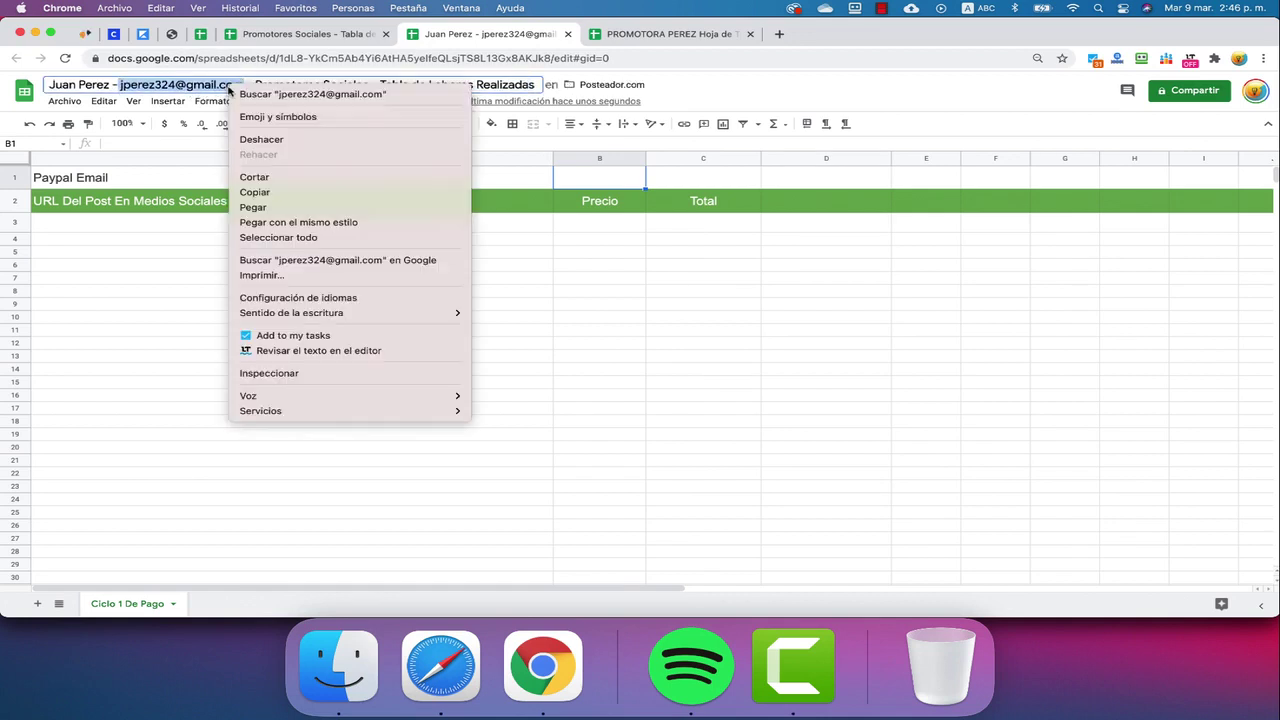
pyautogui.click(280, 192)
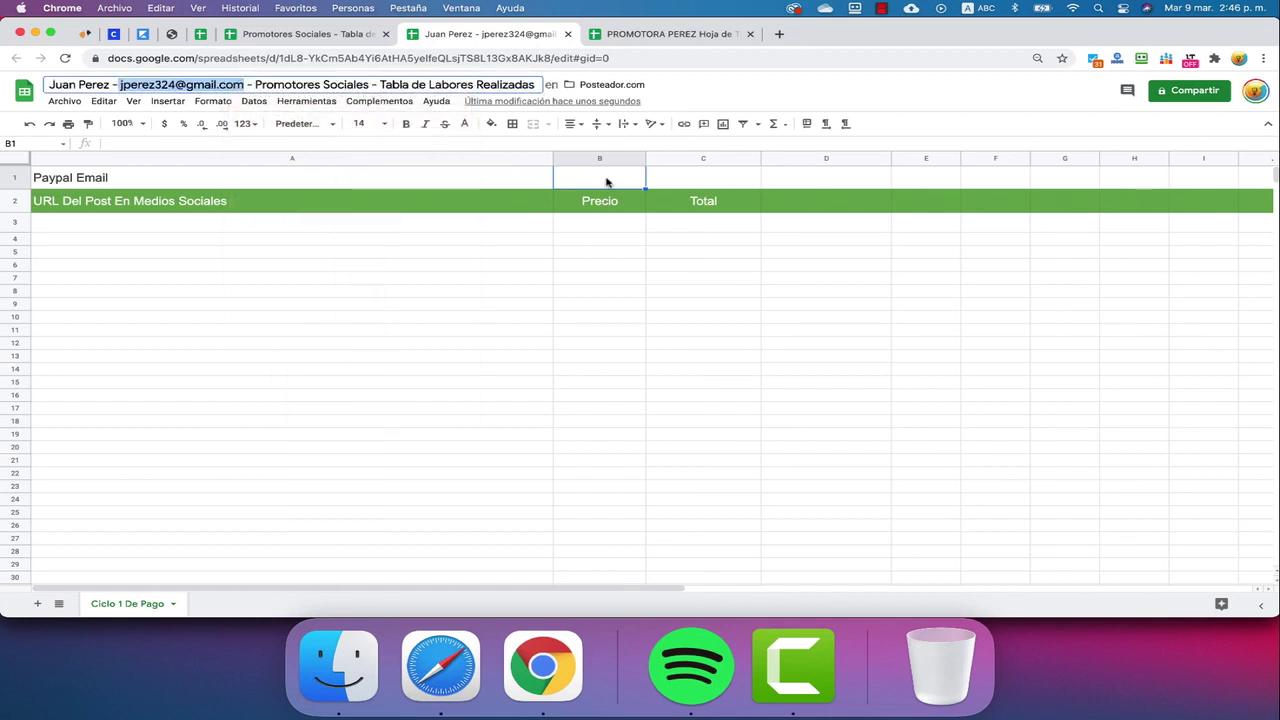
pyautogui.click(606, 181)
pyautogui.doubleClick(607, 177)
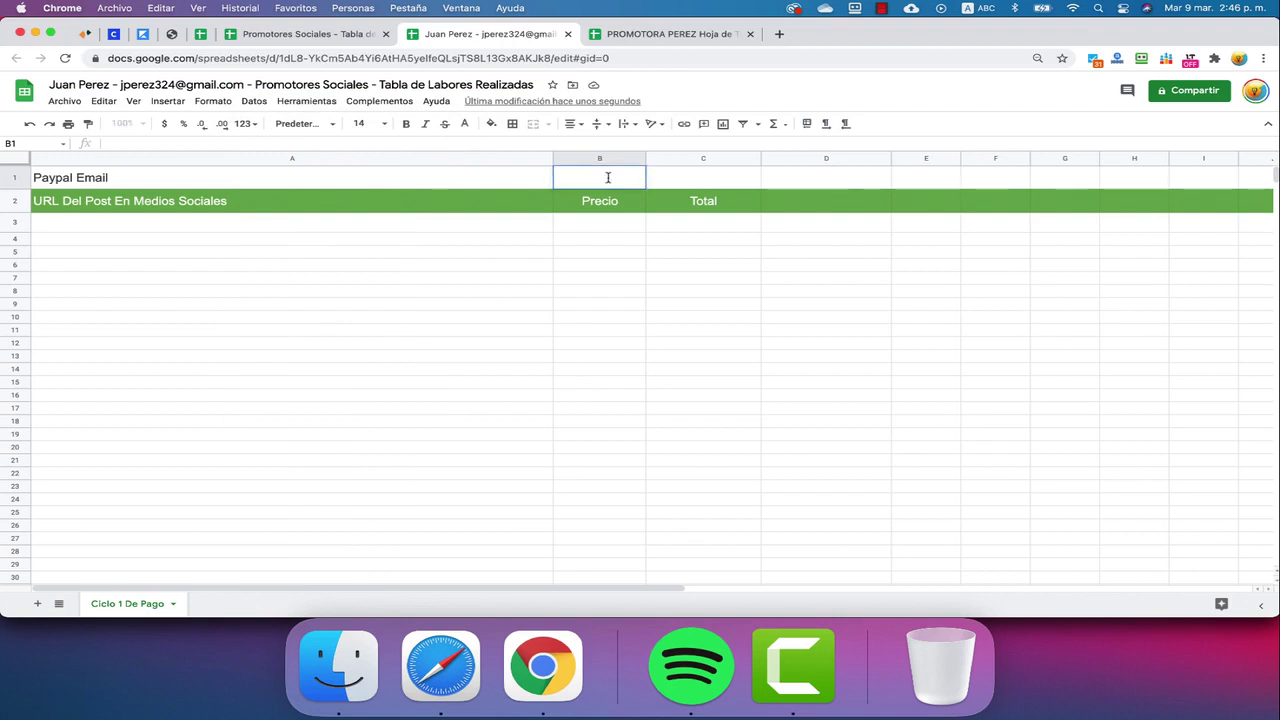
pyautogui.press('super+v')
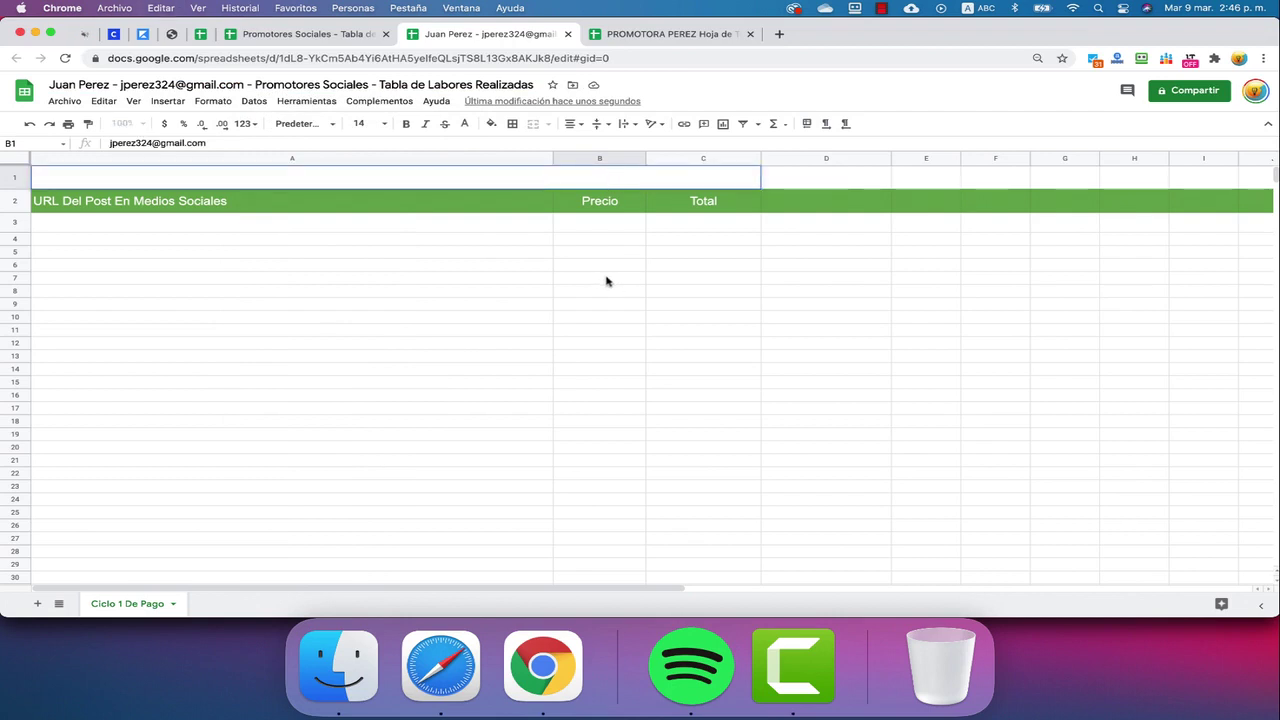
pyautogui.click(605, 281)
pyautogui.click(614, 180)
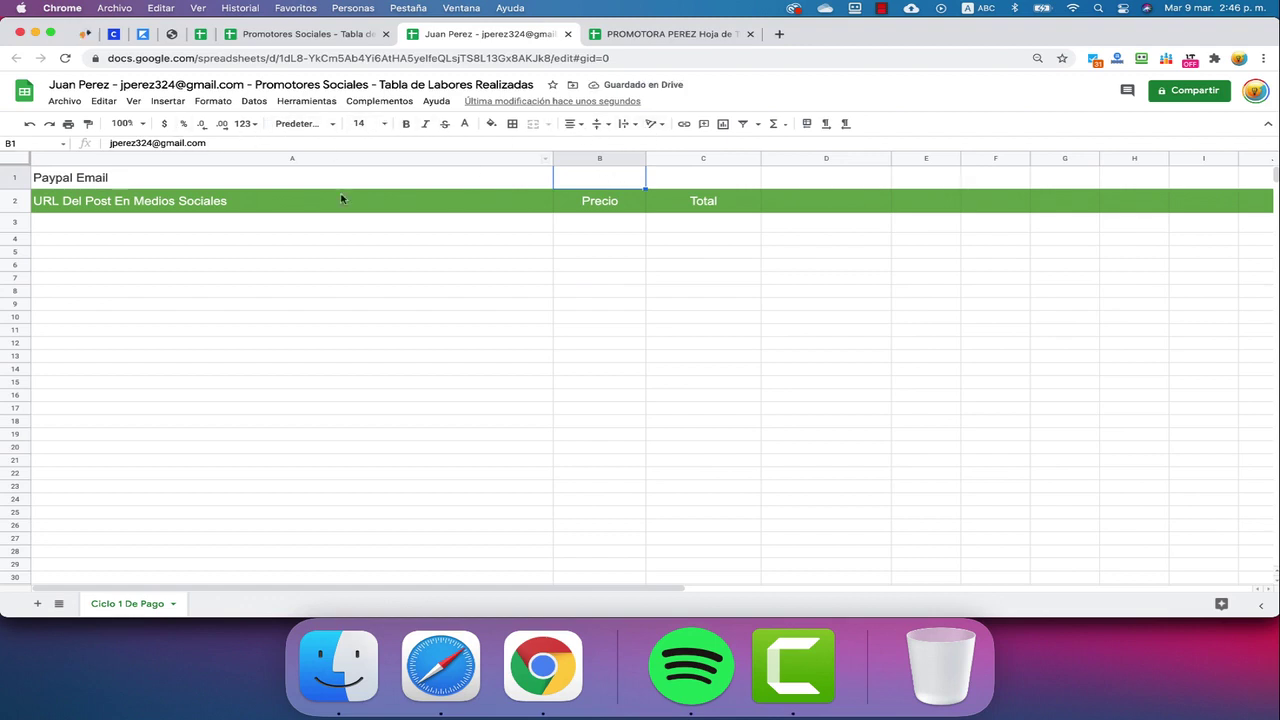
pyautogui.click(220, 290)
pyautogui.click(206, 180)
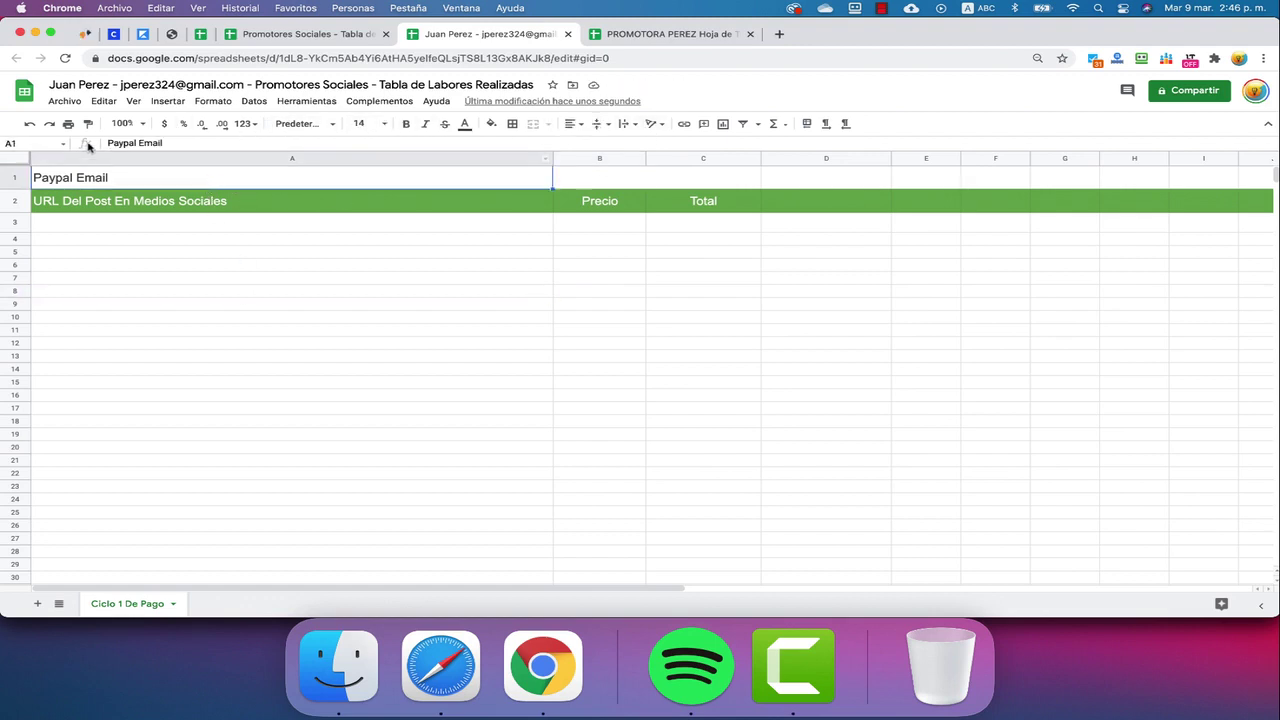
pyautogui.click(566, 180)
pyautogui.press('cmd+v')
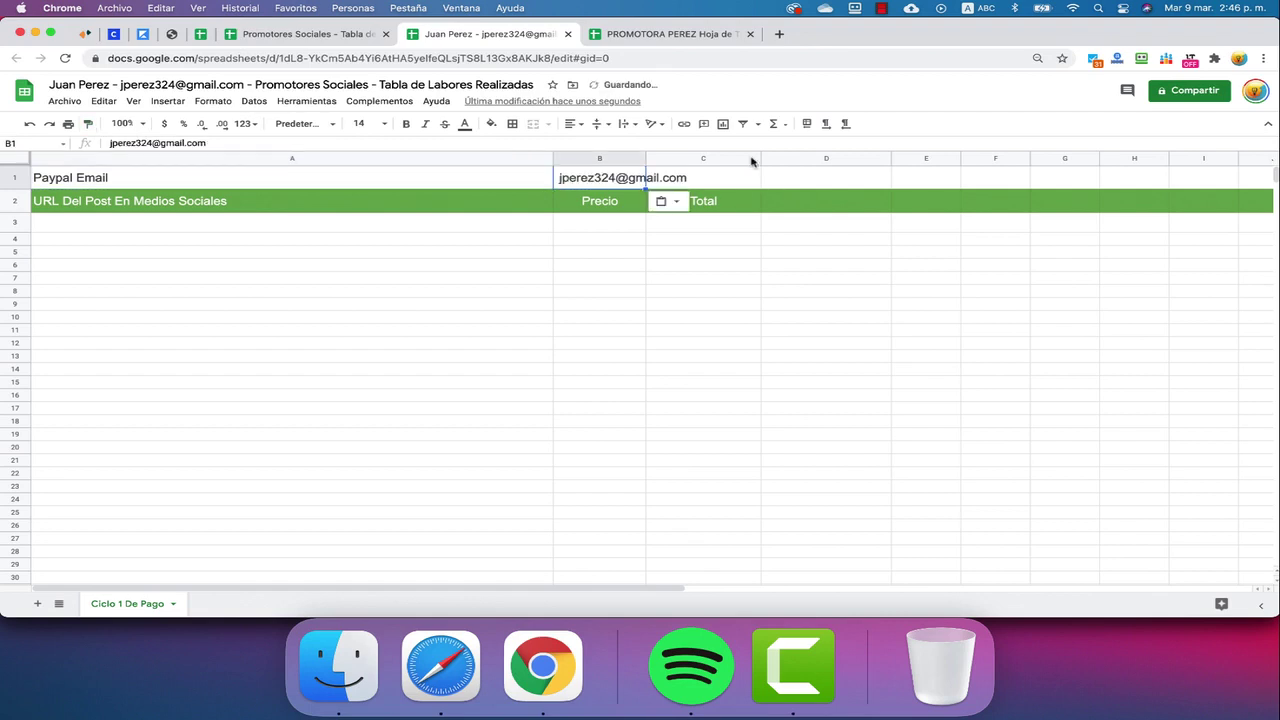
# Widen column B, change A1 to 'Paypal Email:', and narrow column A
pyautogui.moveTo(761, 160); pyautogui.dragTo(763, 163)
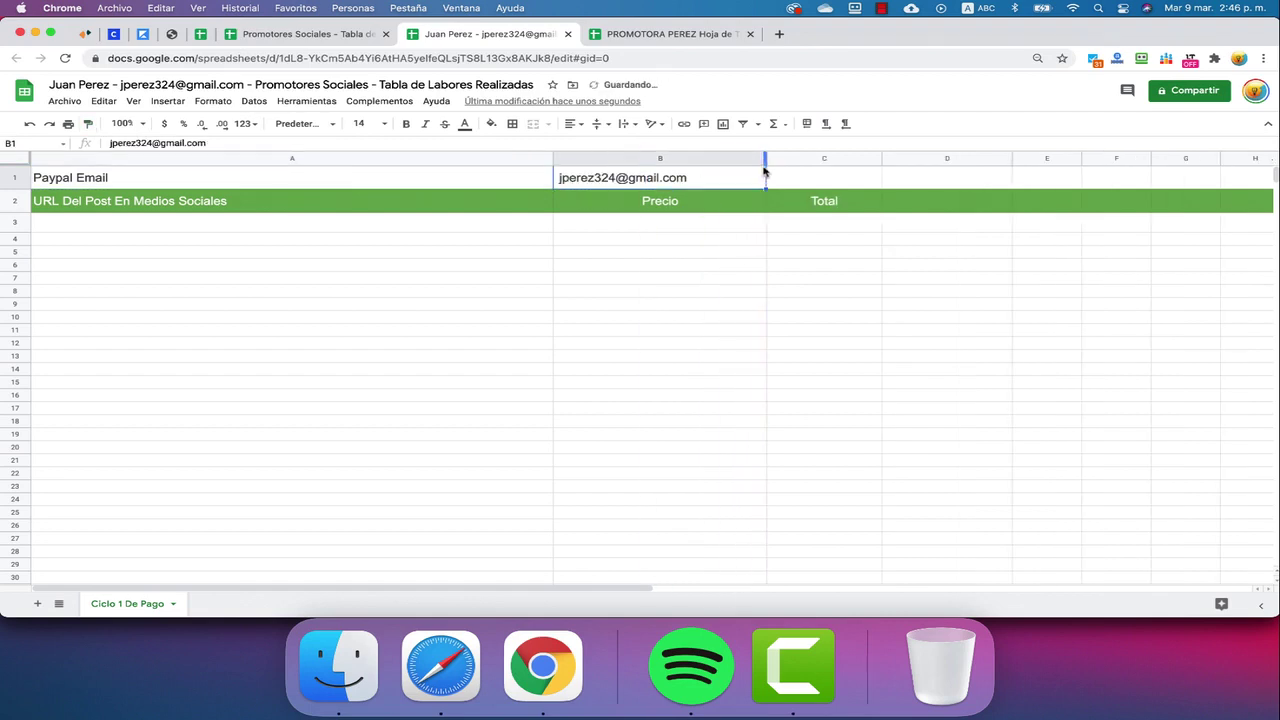
pyautogui.doubleClick(138, 175)
pyautogui.write(':')
pyautogui.press('Return')
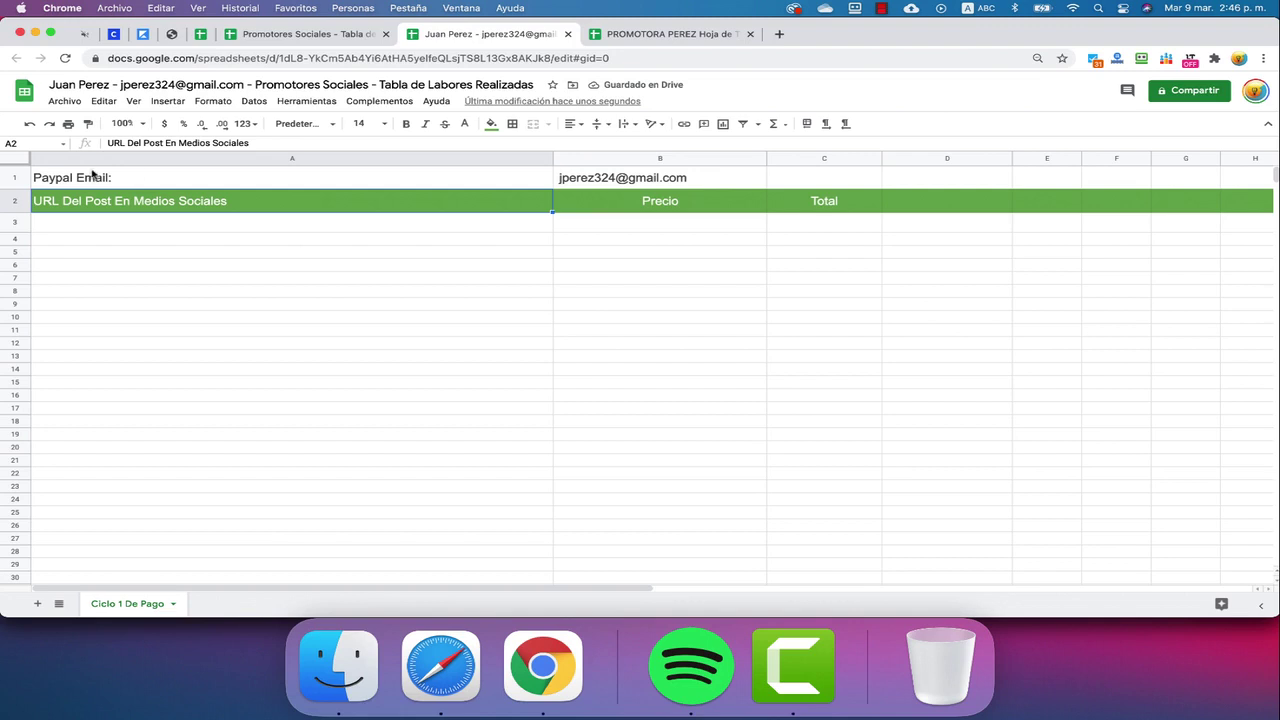
pyautogui.moveTo(515, 158); pyautogui.dragTo(380, 163)
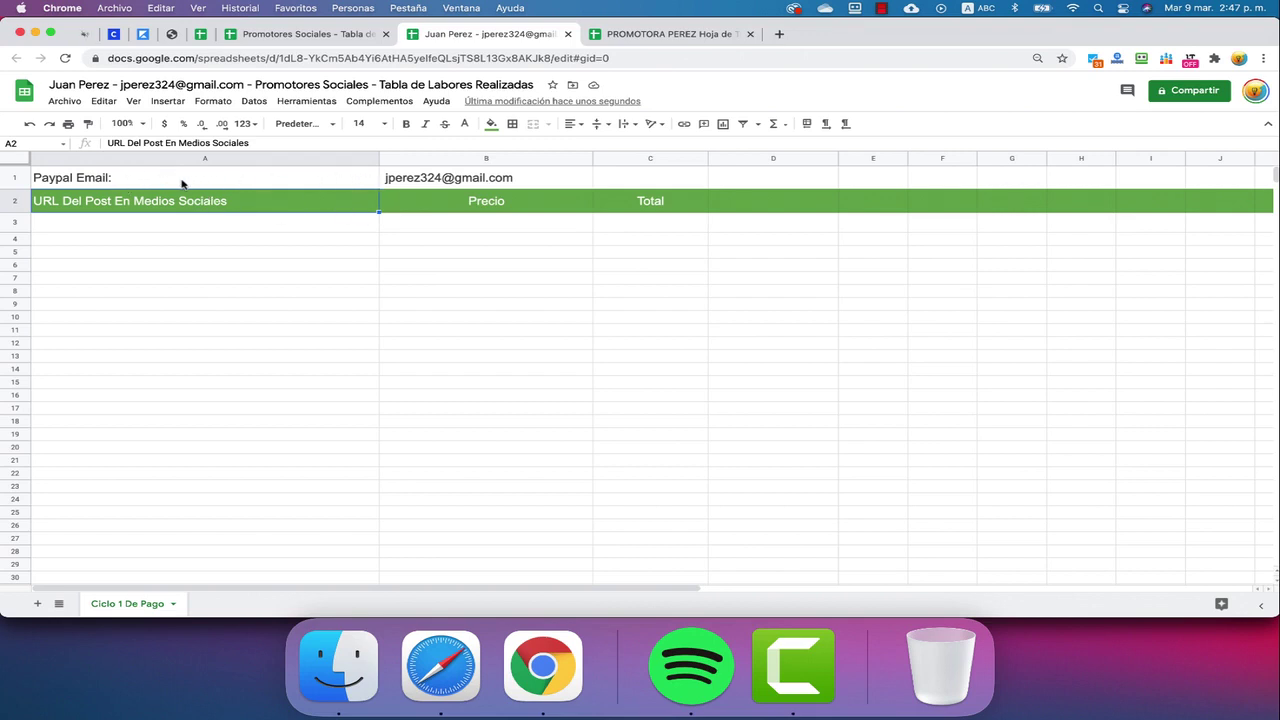
pyautogui.click(458, 179)
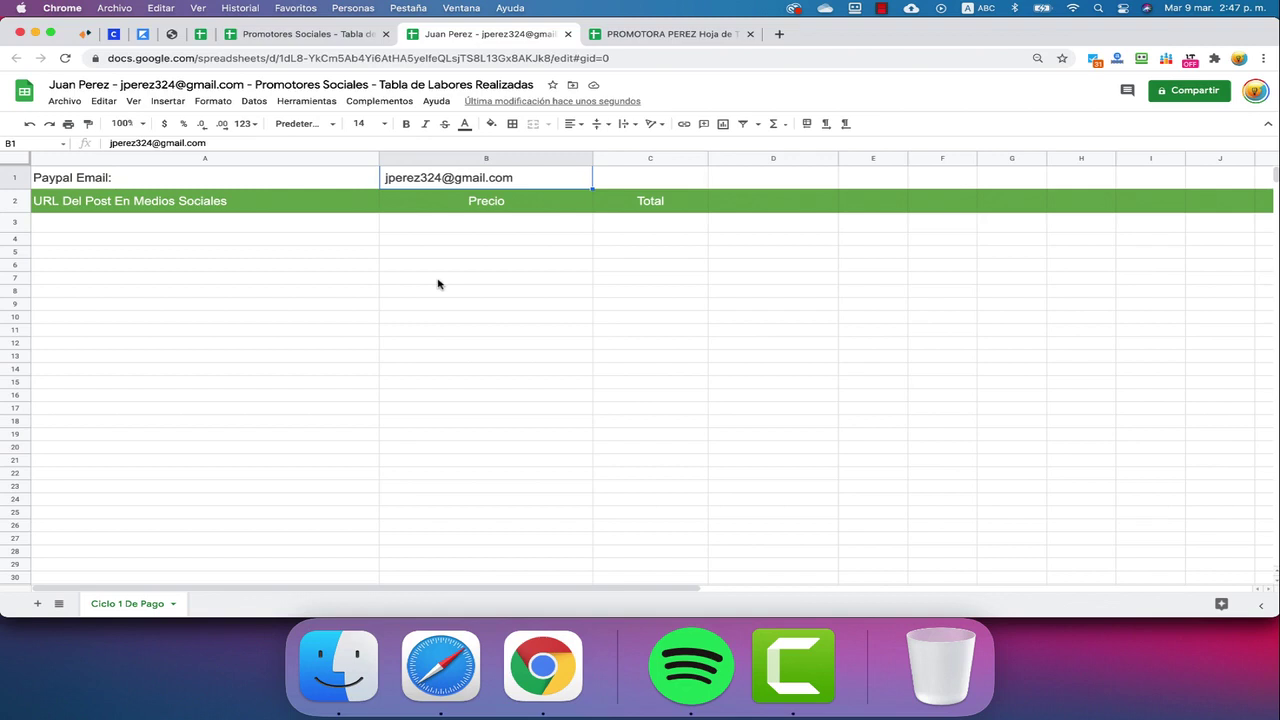
pyautogui.moveTo(460, 184)
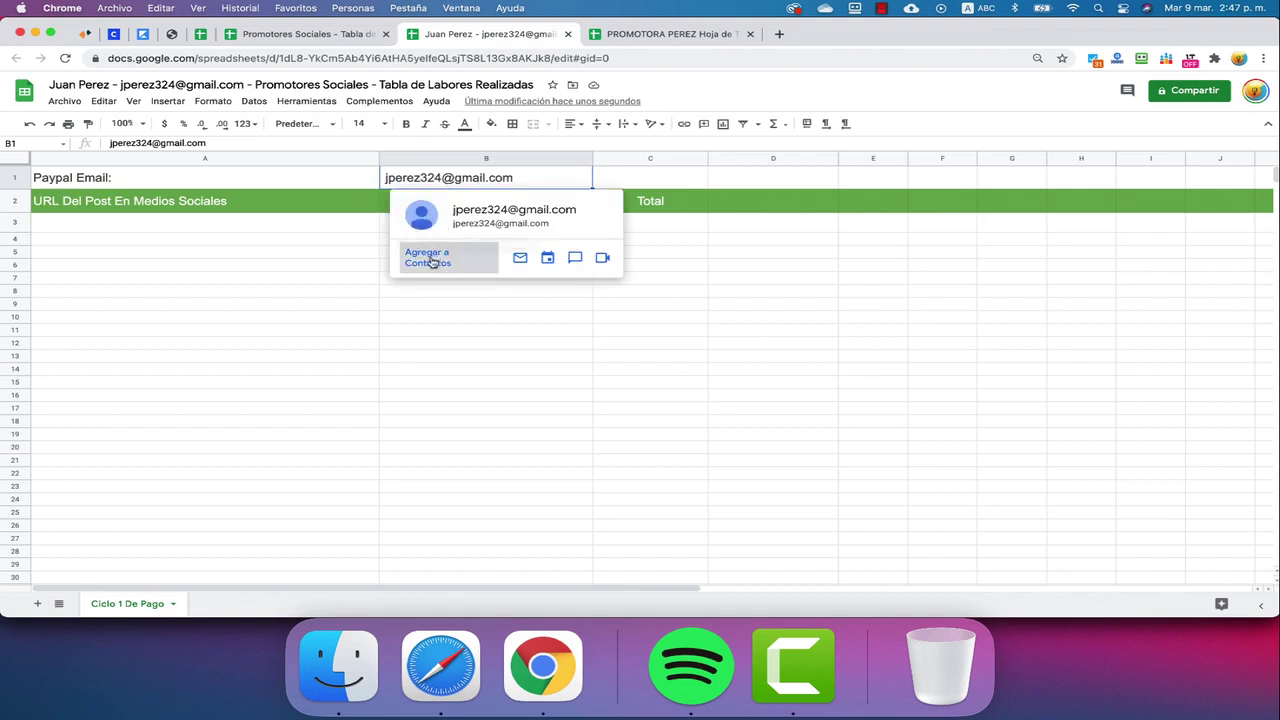
pyautogui.click(491, 358)
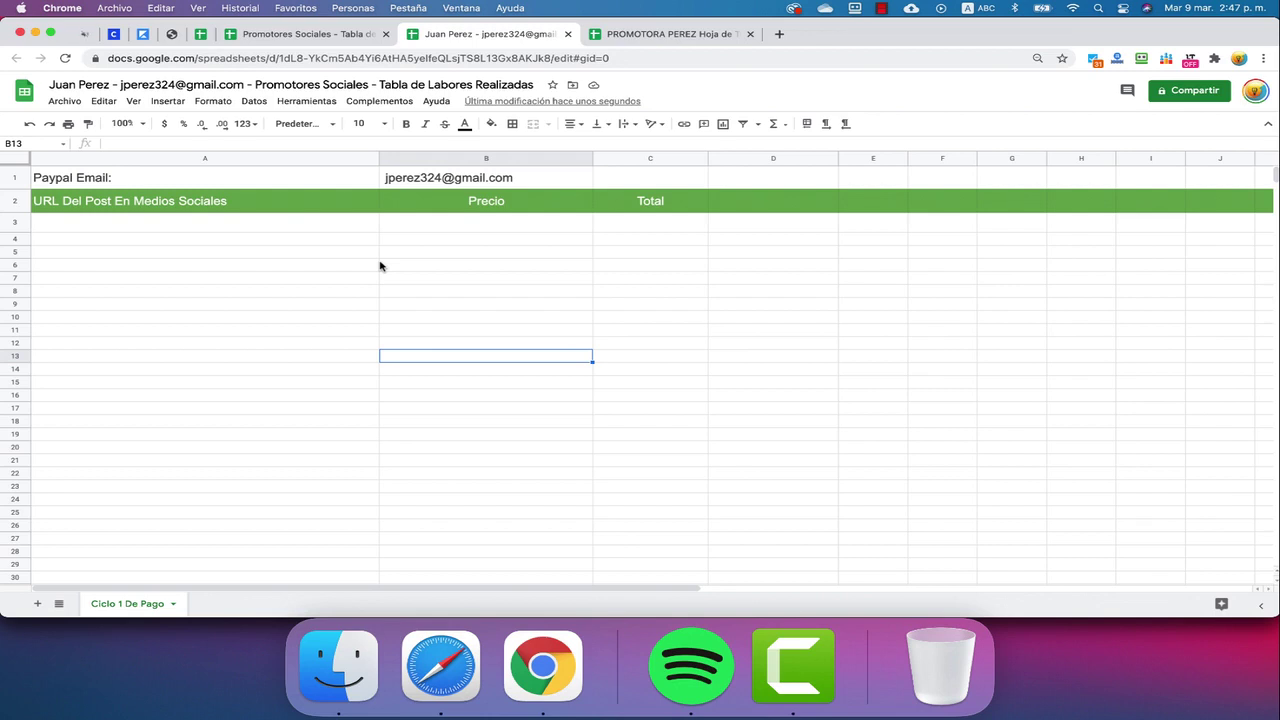
pyautogui.click(160, 221)
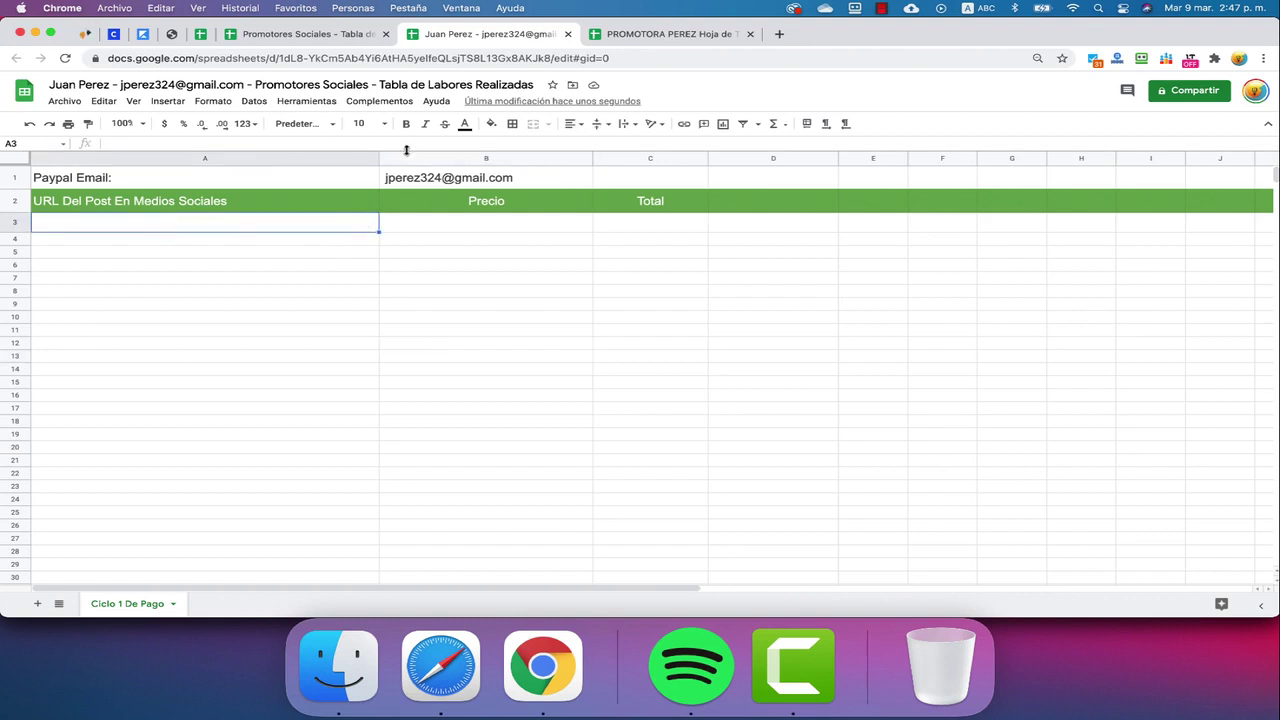
pyautogui.click(630, 356)
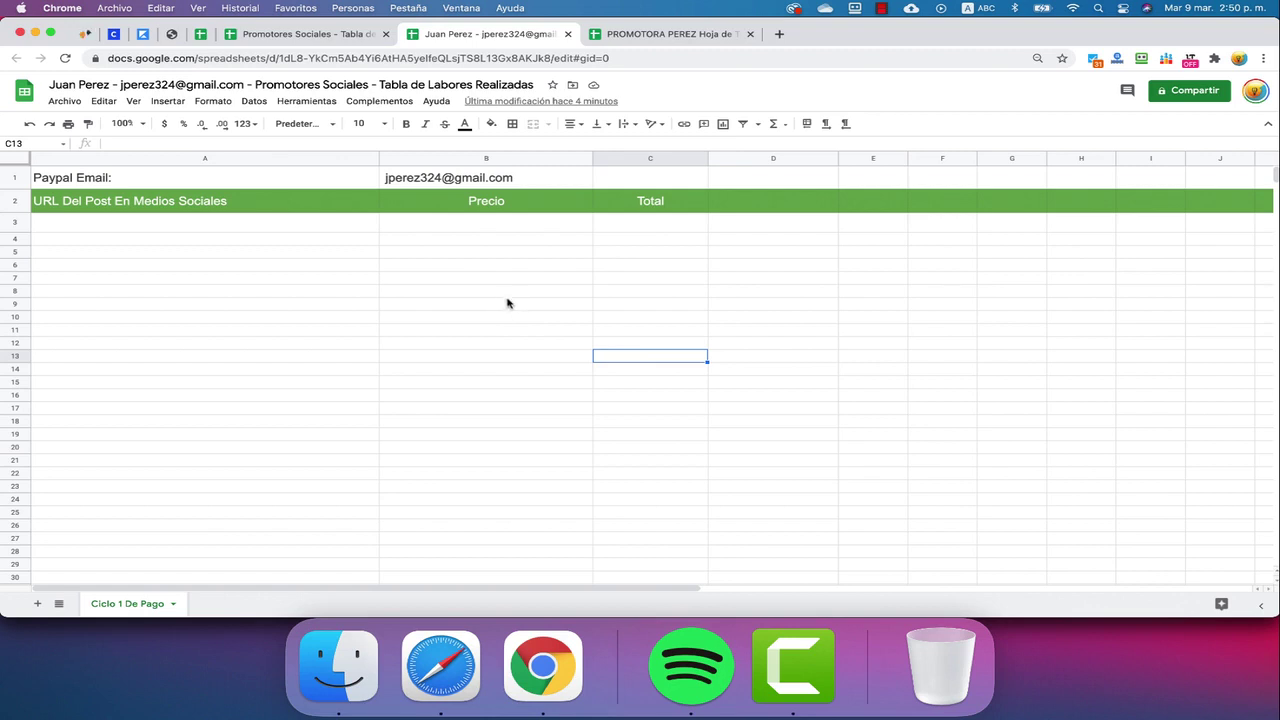
pyautogui.moveTo(657, 222); pyautogui.dragTo(677, 502)
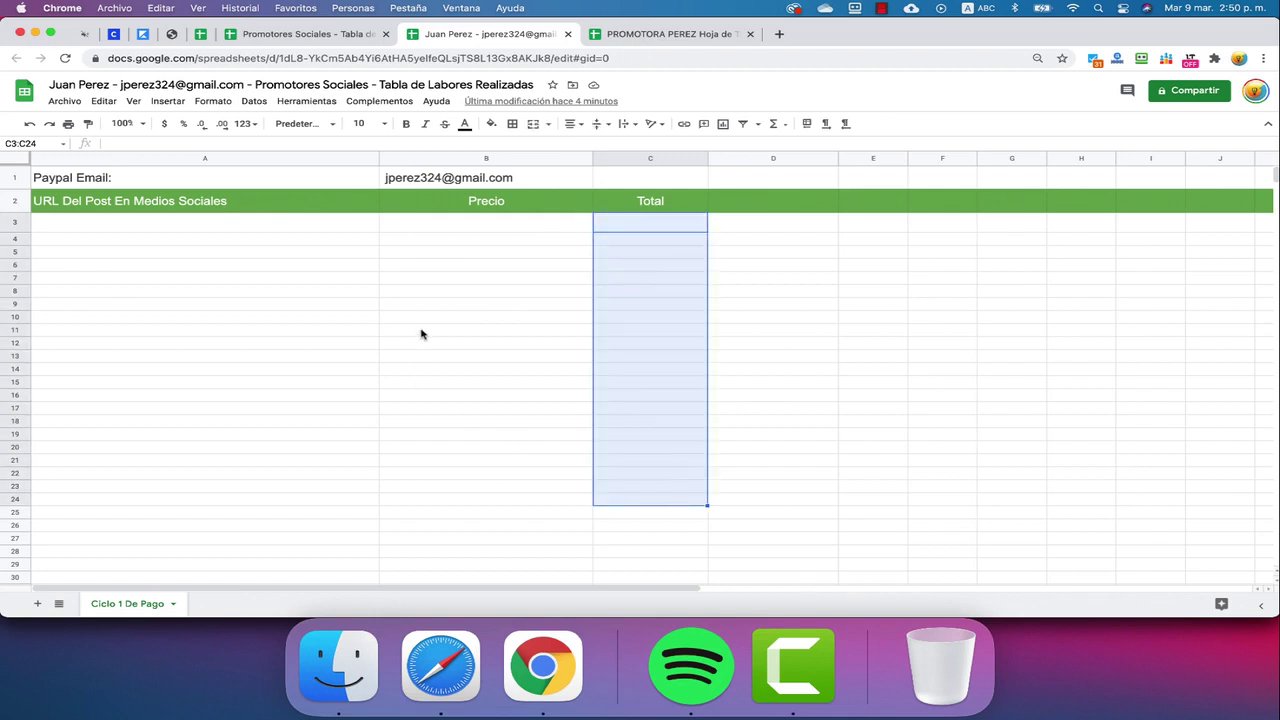
pyautogui.click(294, 232)
pyautogui.moveTo(460, 226); pyautogui.dragTo(488, 461)
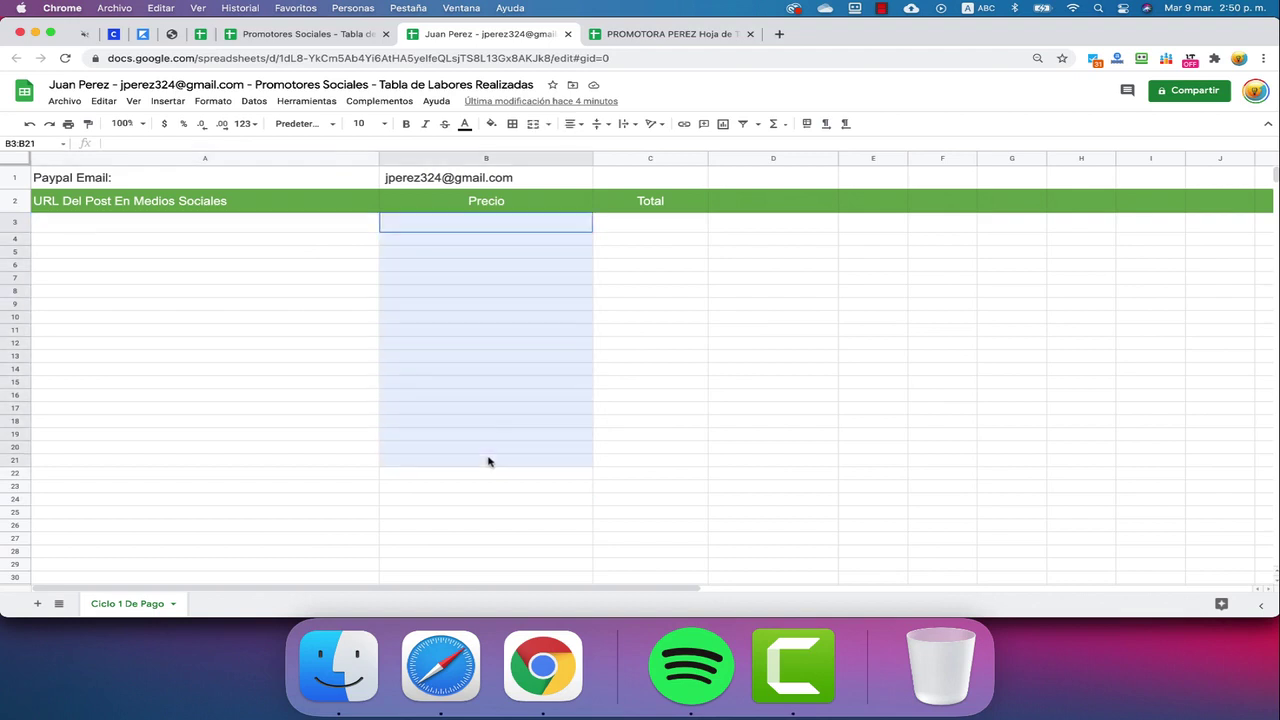
pyautogui.click(285, 228)
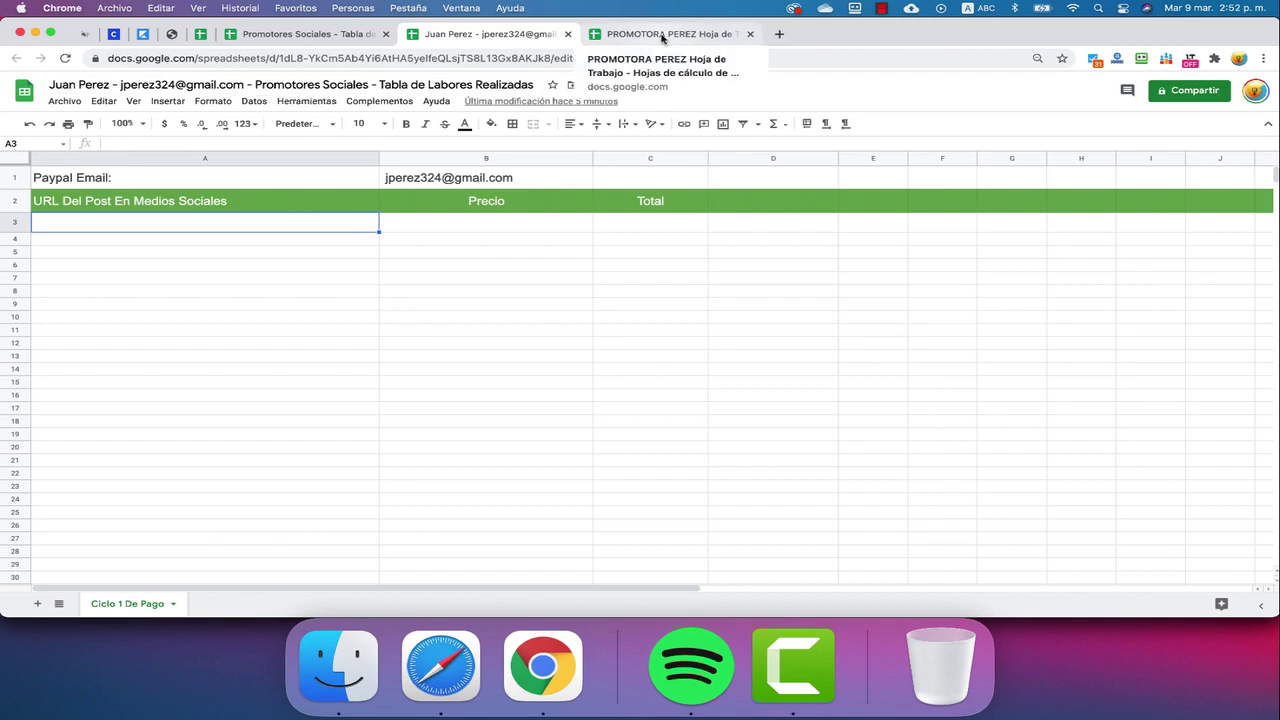
# In the promoter's work-sheet workbook, scroll the Pagados sheet to row 602 and its yellow 11,04 total
pyautogui.click(662, 36)
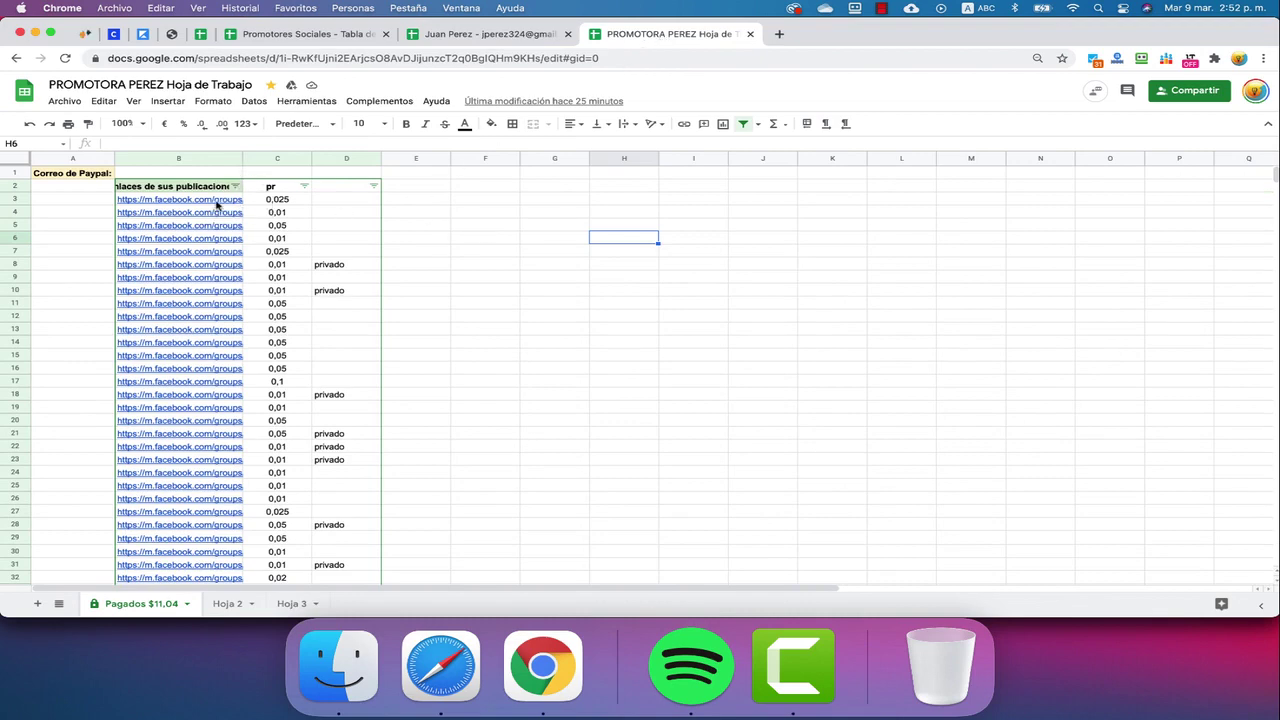
pyautogui.moveTo(220, 212)
pyautogui.scroll(-5, 289, 305)
pyautogui.scroll(-20, 289, 305)
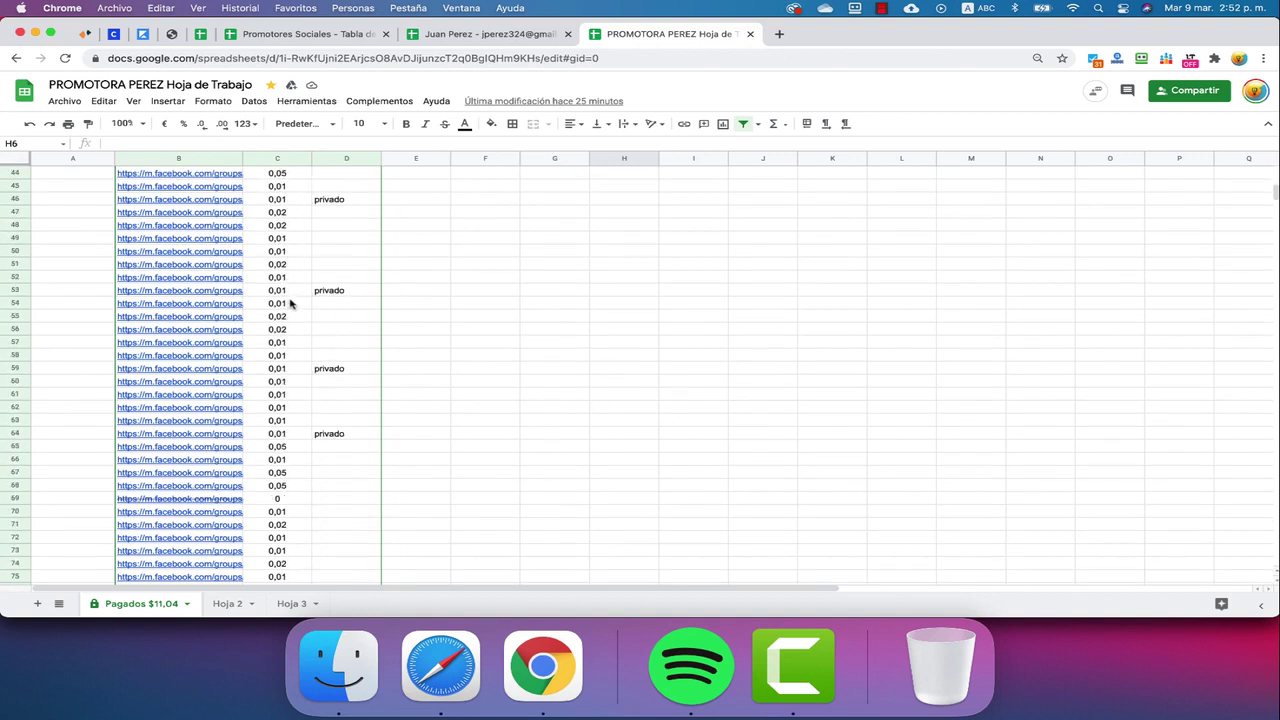
pyautogui.scroll(-20, 291, 302)
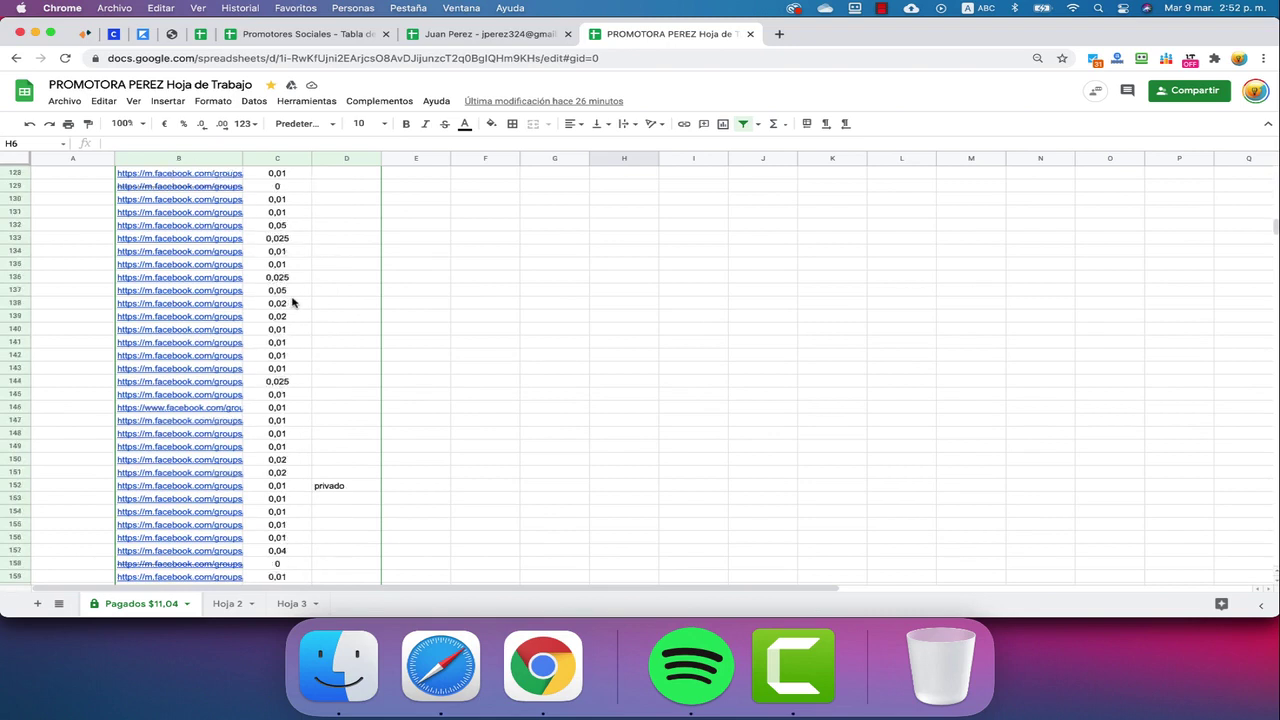
pyautogui.scroll(-20, 292, 302)
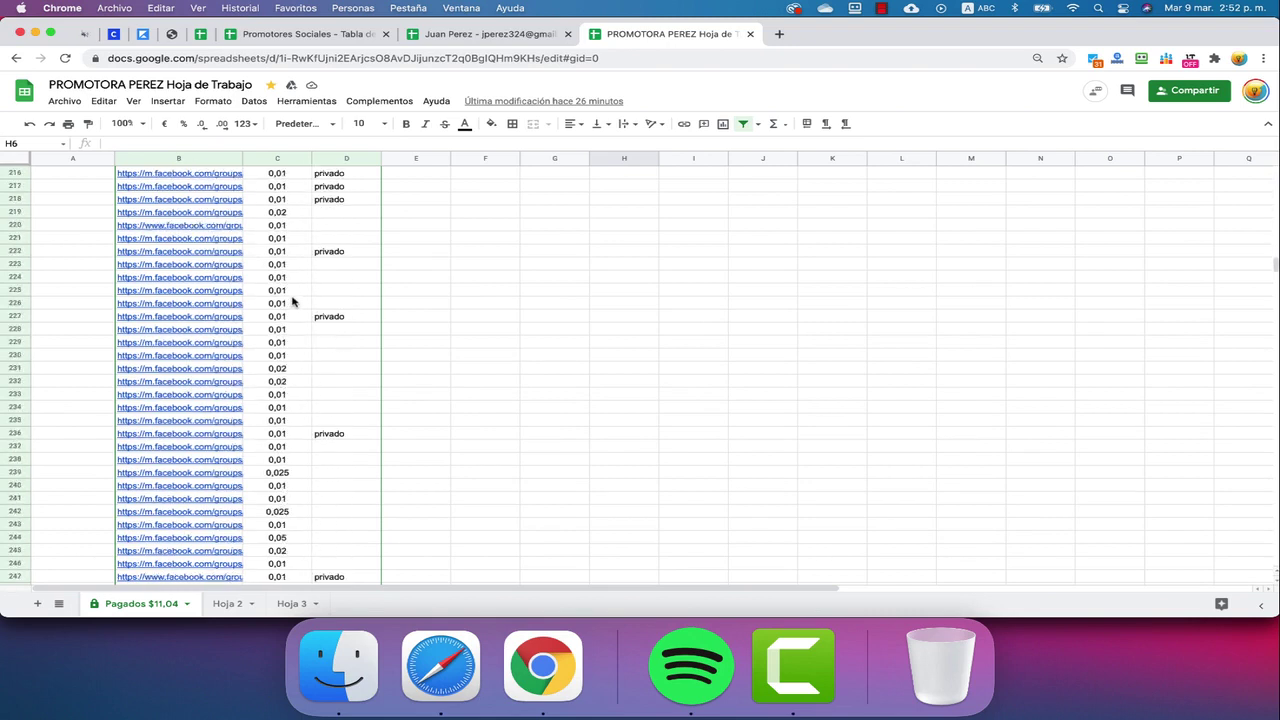
pyautogui.scroll(-17, 292, 302)
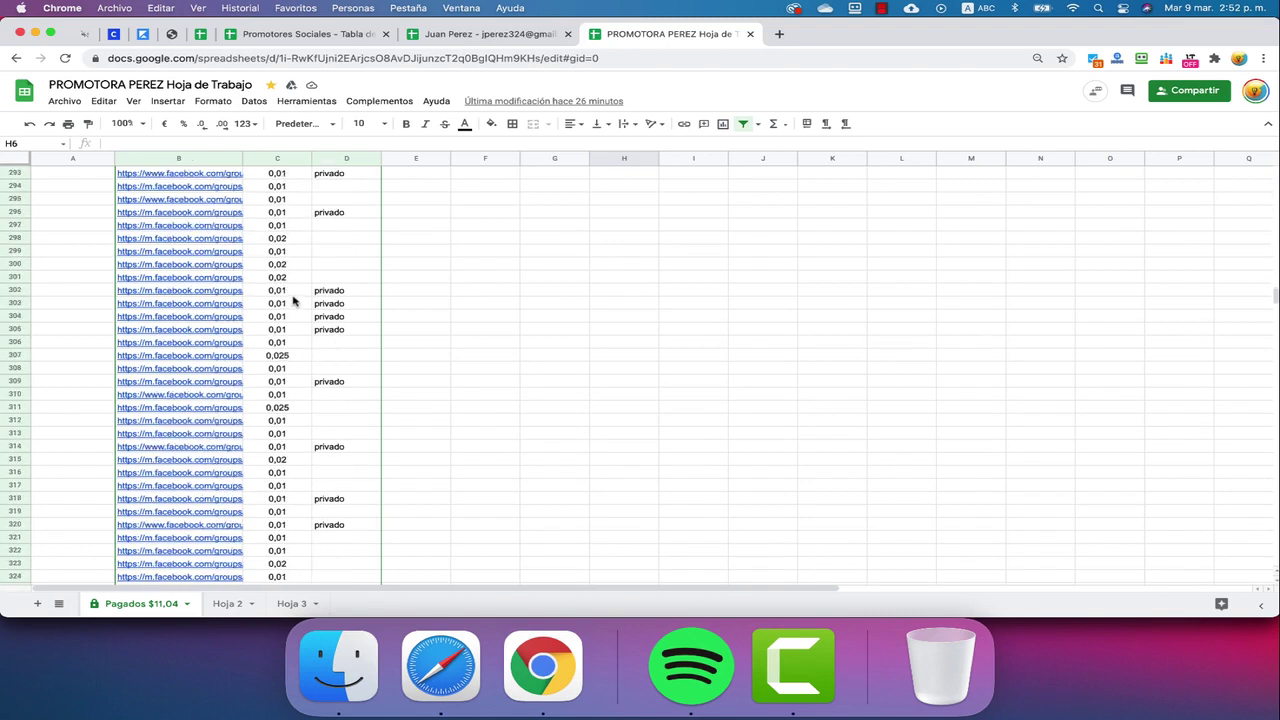
pyautogui.scroll(-20, 295, 300)
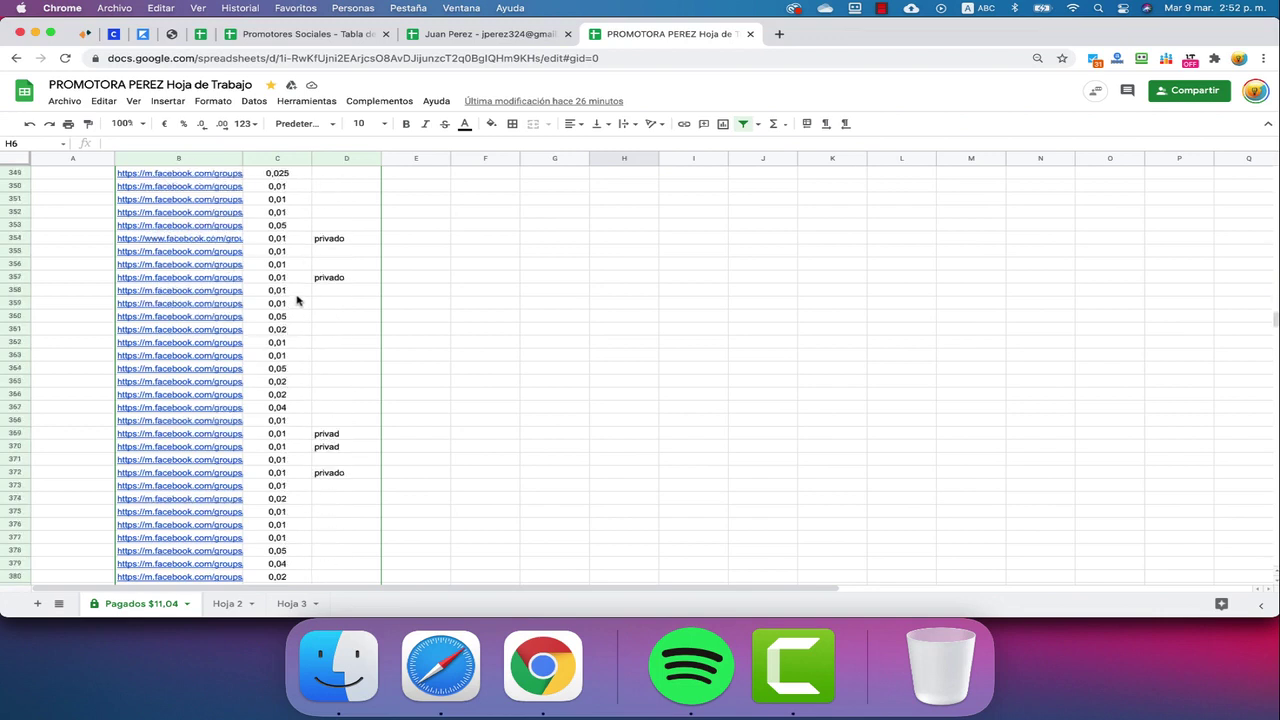
pyautogui.scroll(-20, 298, 300)
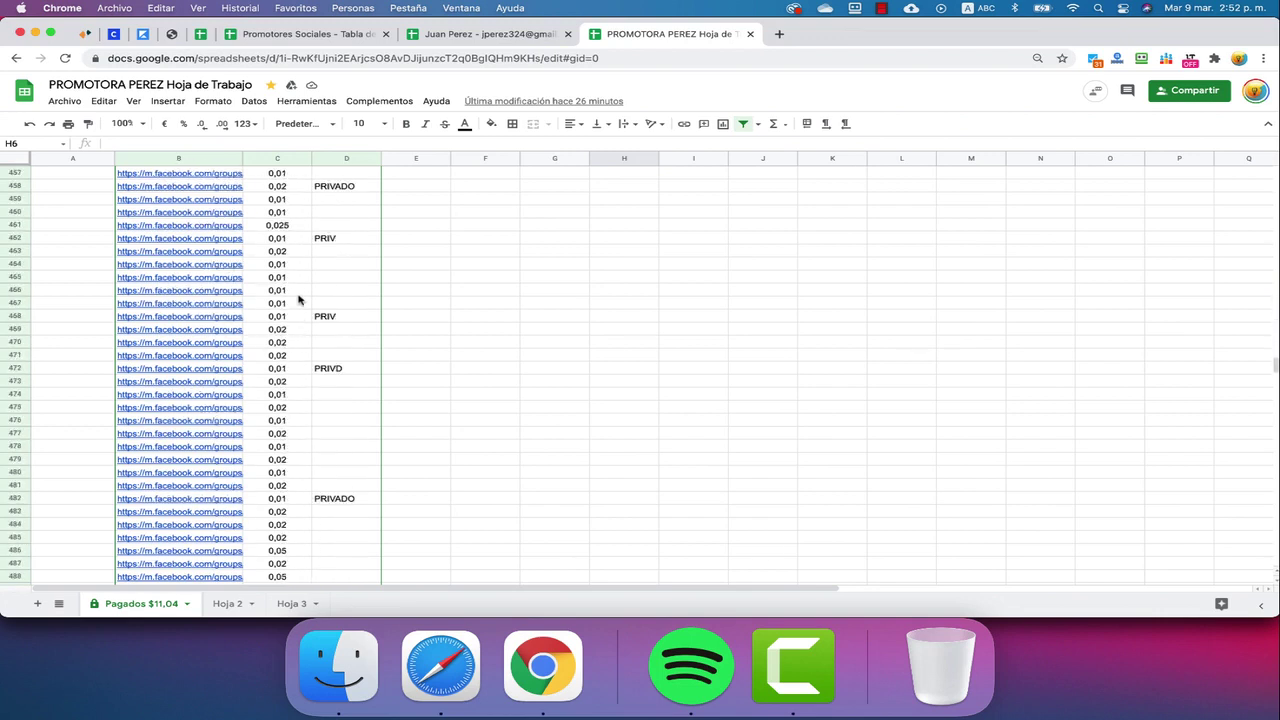
pyautogui.scroll(-20, 299, 299)
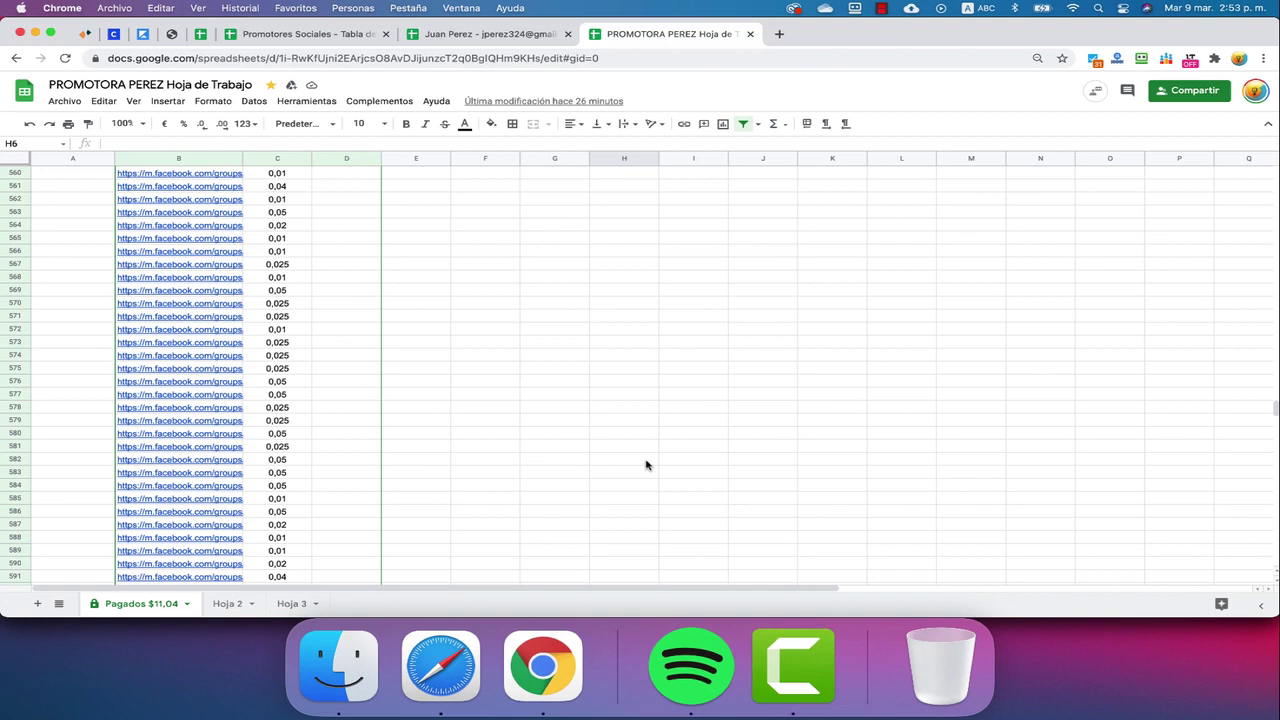
pyautogui.scroll(-8, 334, 460)
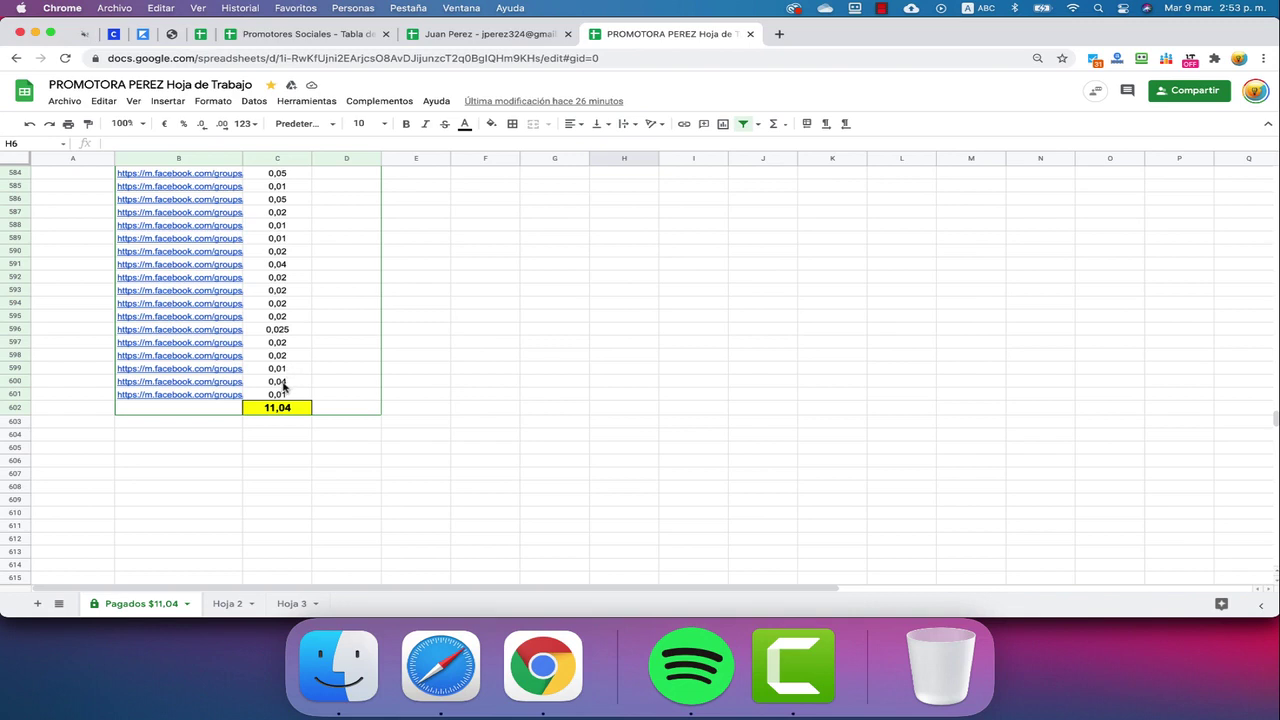
# Scroll the Pagados list from row 584 back up to about row 42, reviewing column D's 'privado' notes
pyautogui.scroll(3, 284, 388)
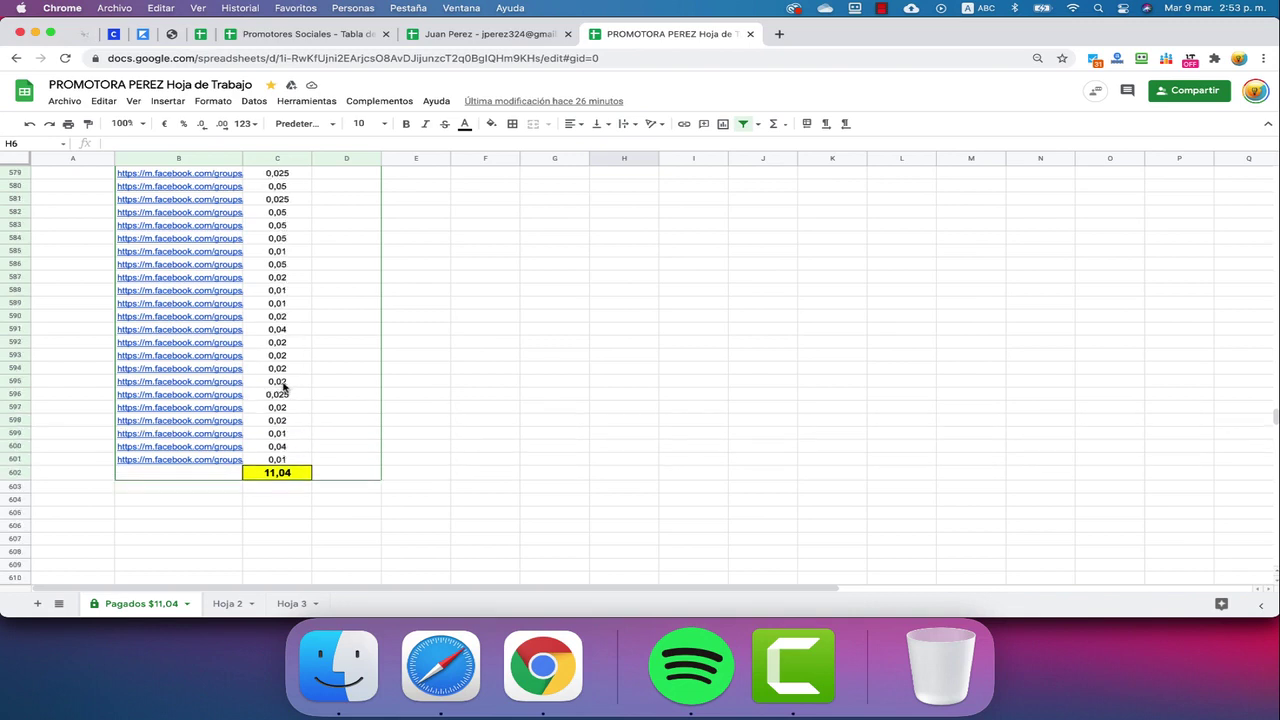
pyautogui.scroll(10, 284, 388)
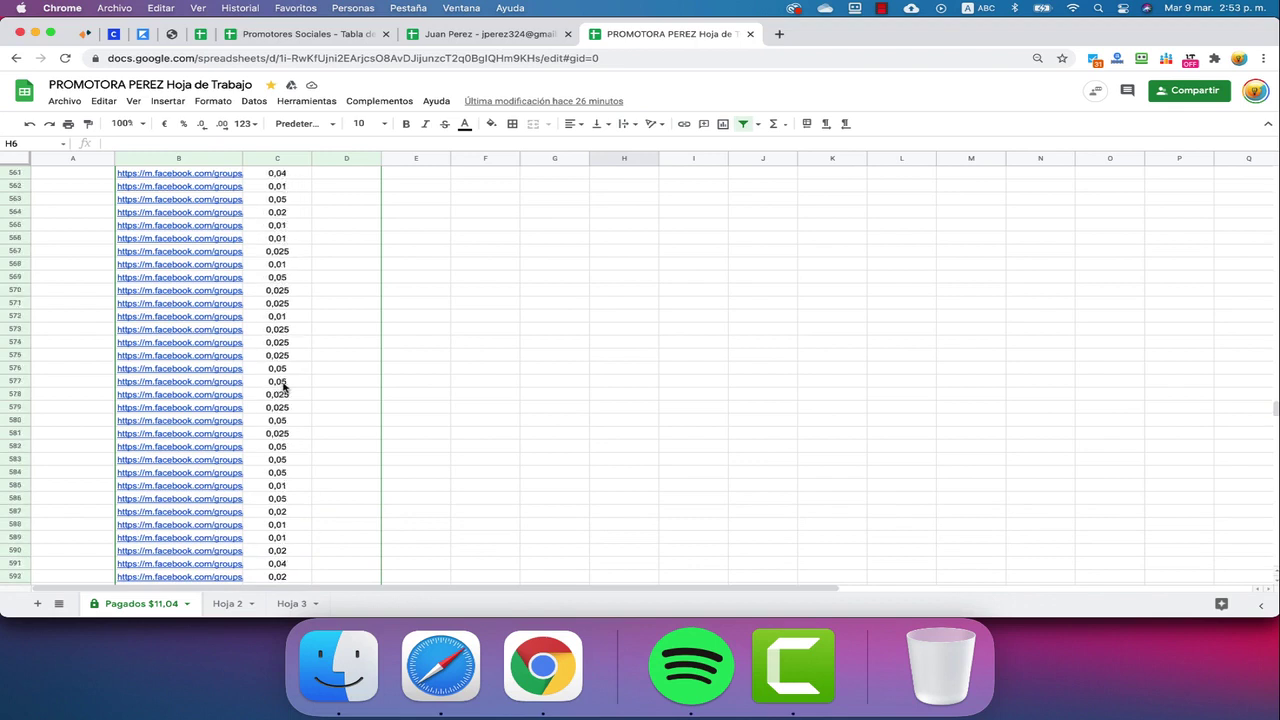
pyautogui.scroll(20, 284, 388)
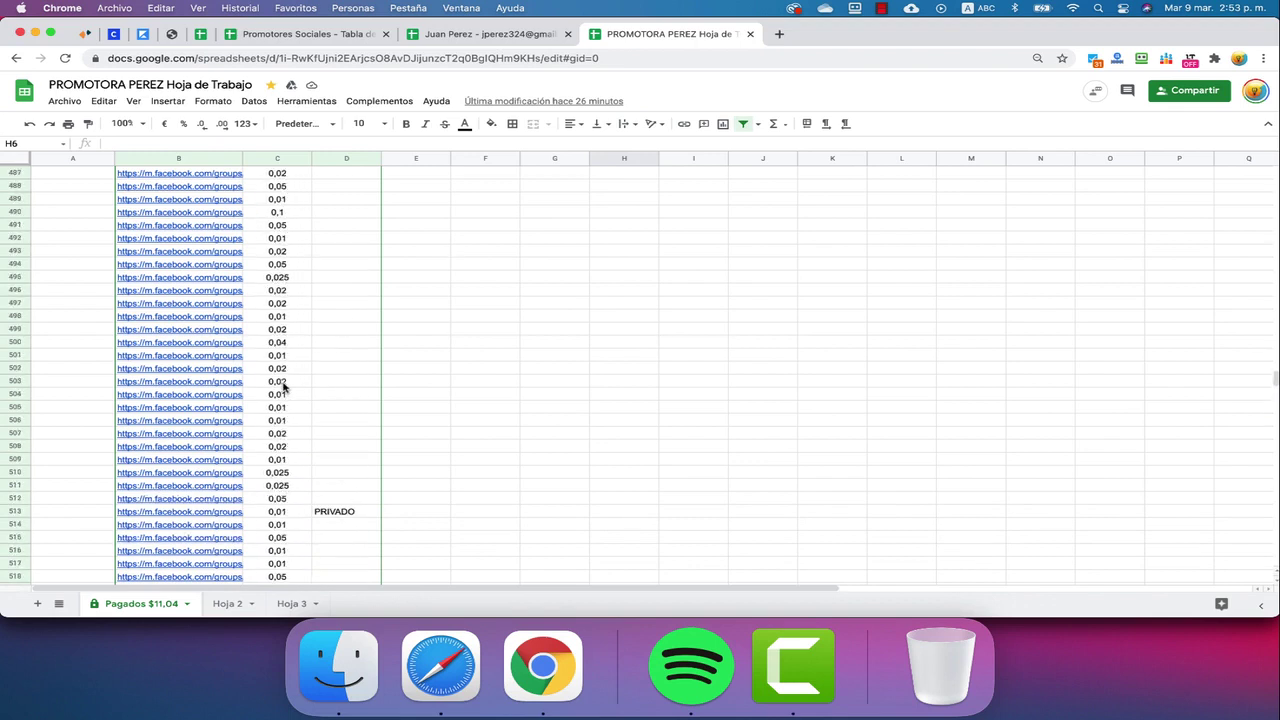
pyautogui.scroll(1, 284, 388)
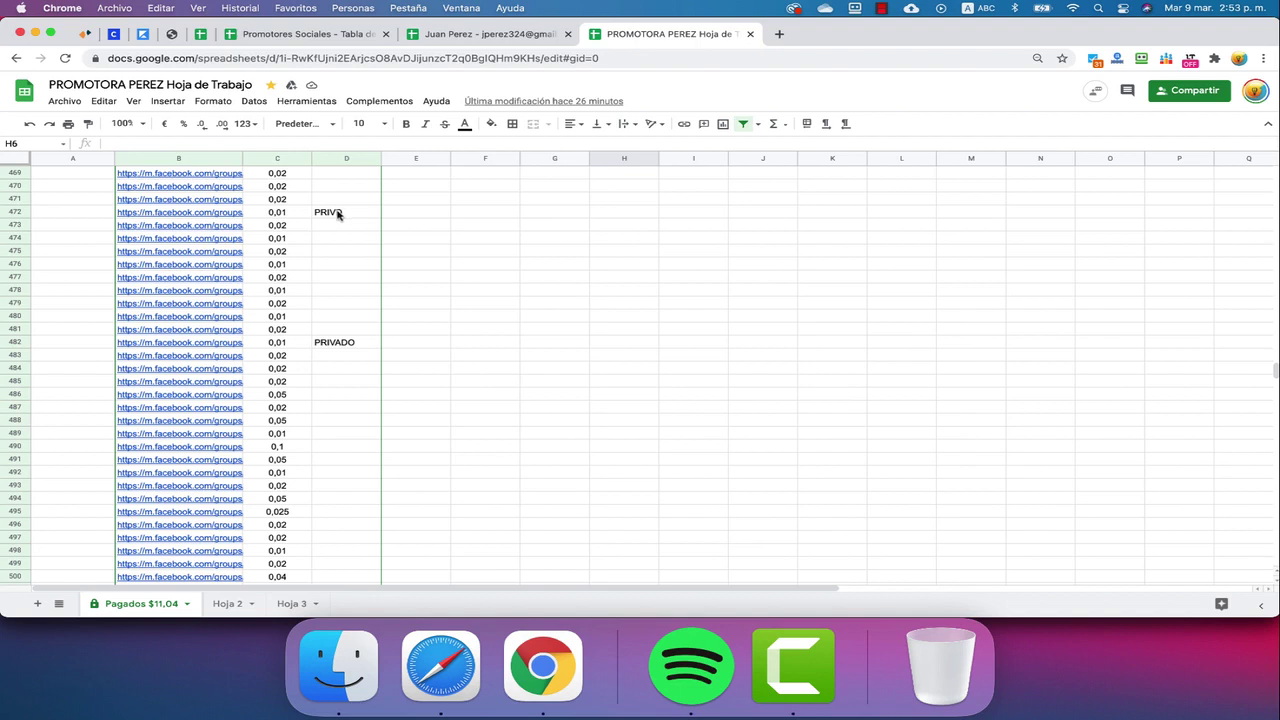
pyautogui.scroll(8, 339, 213)
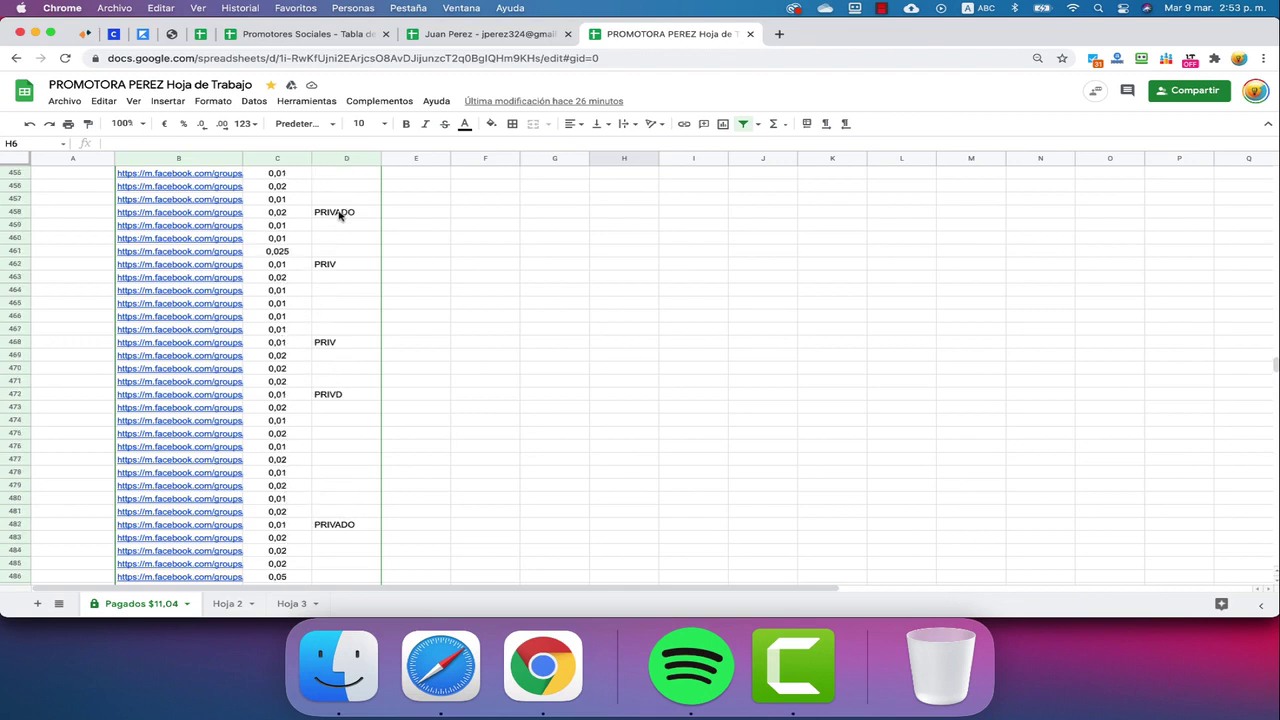
pyautogui.scroll(12, 340, 216)
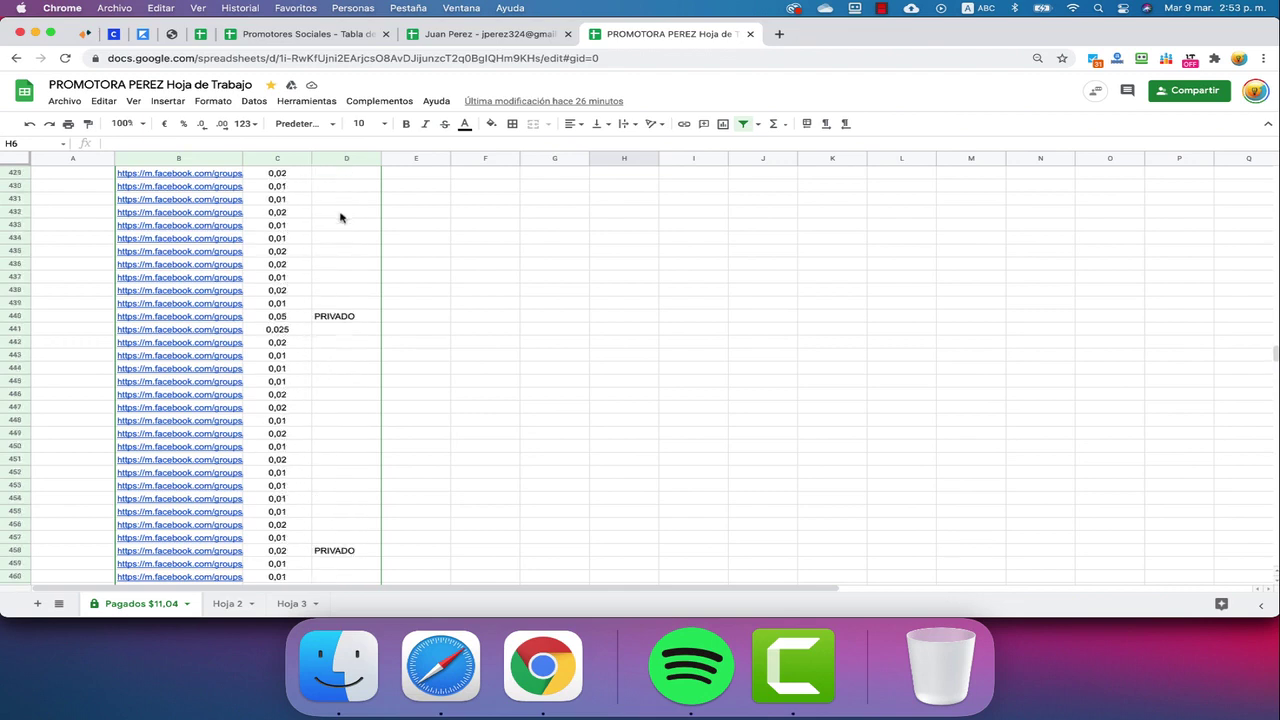
pyautogui.scroll(8, 340, 218)
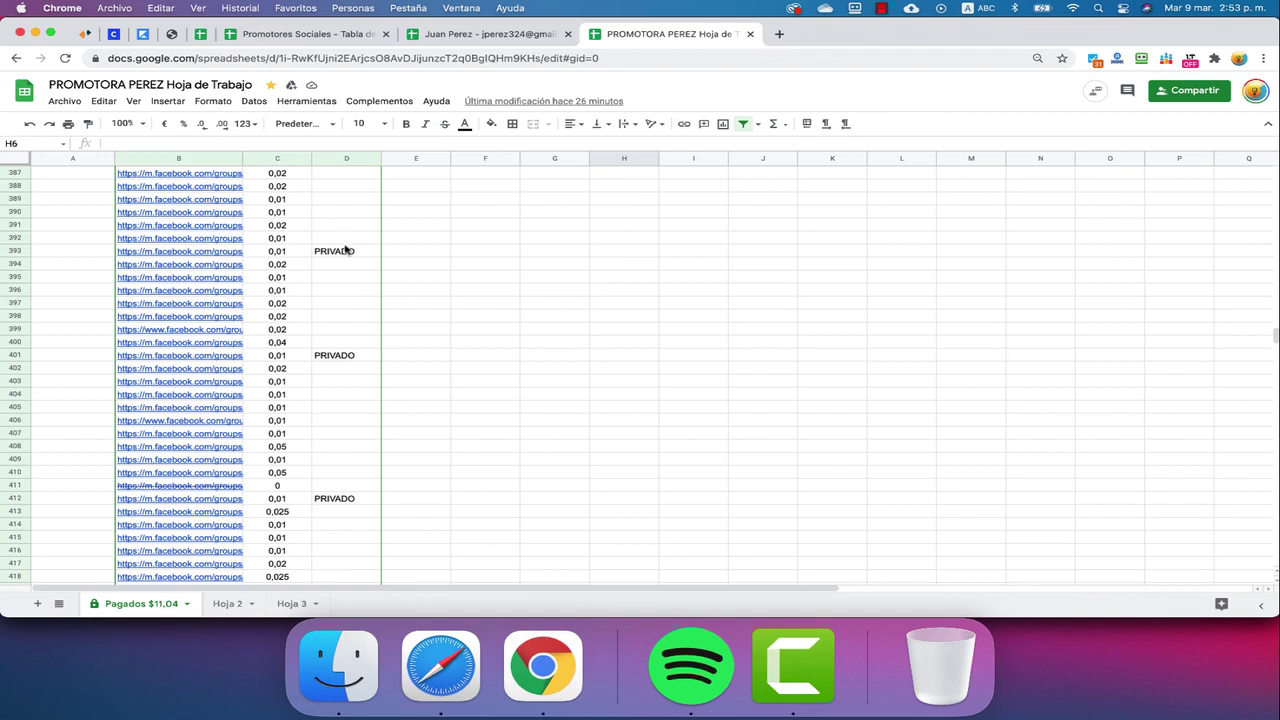
pyautogui.scroll(18, 345, 250)
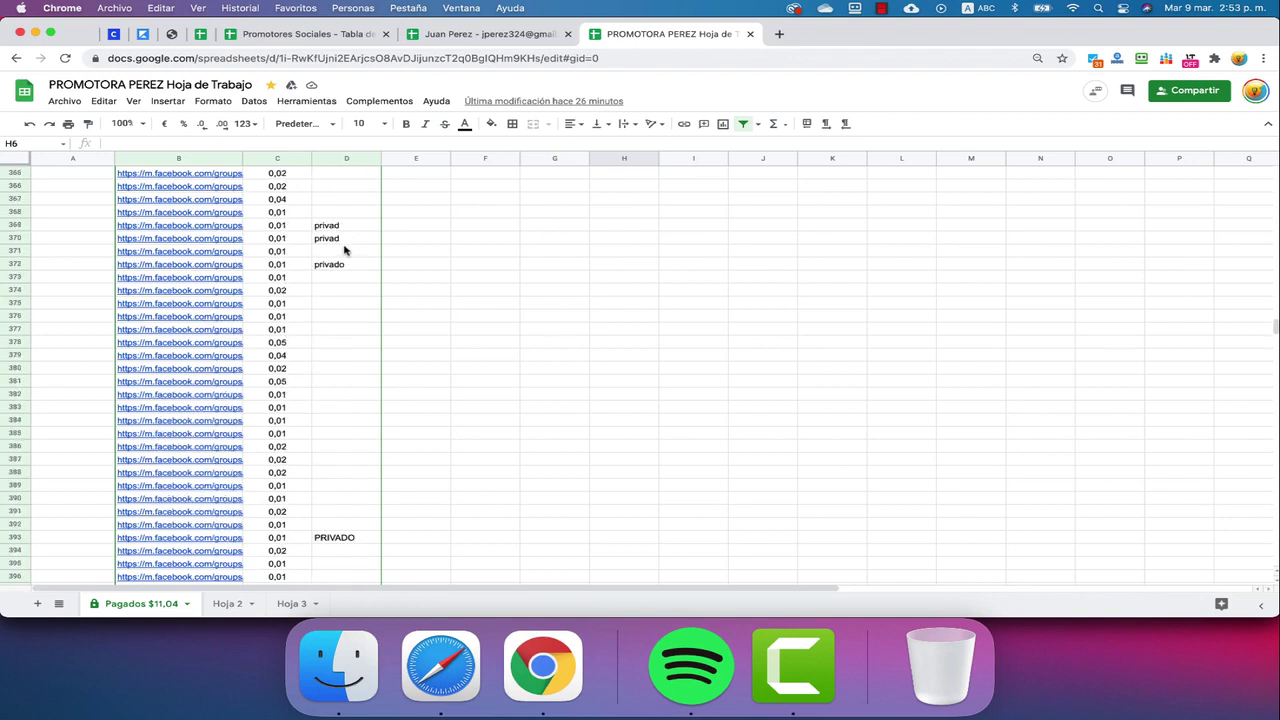
pyautogui.scroll(20, 345, 250)
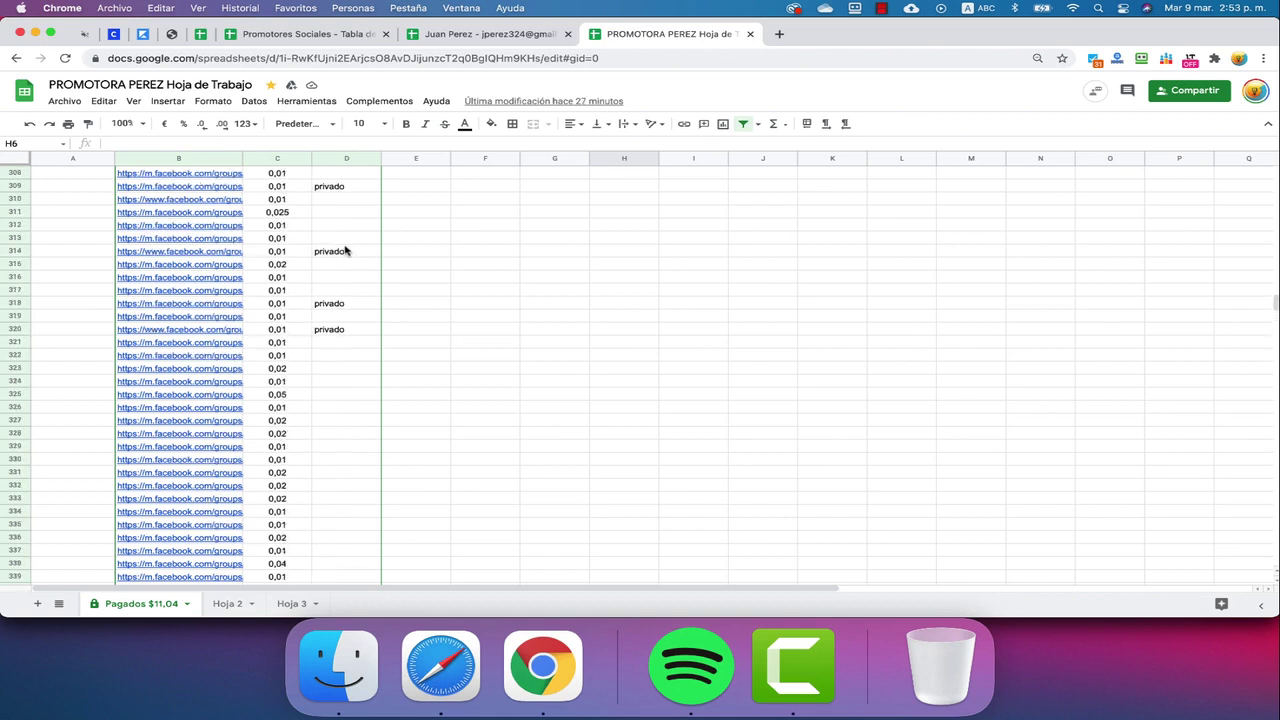
pyautogui.scroll(20, 345, 250)
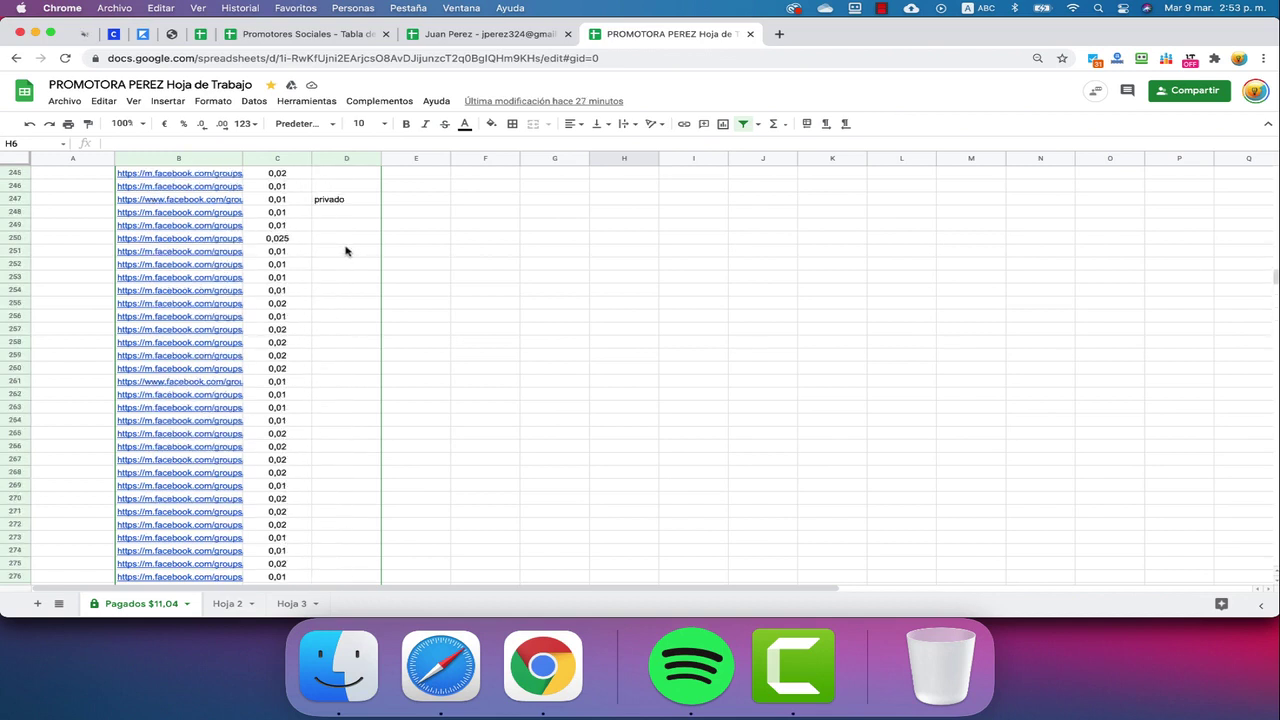
pyautogui.scroll(1, 345, 250)
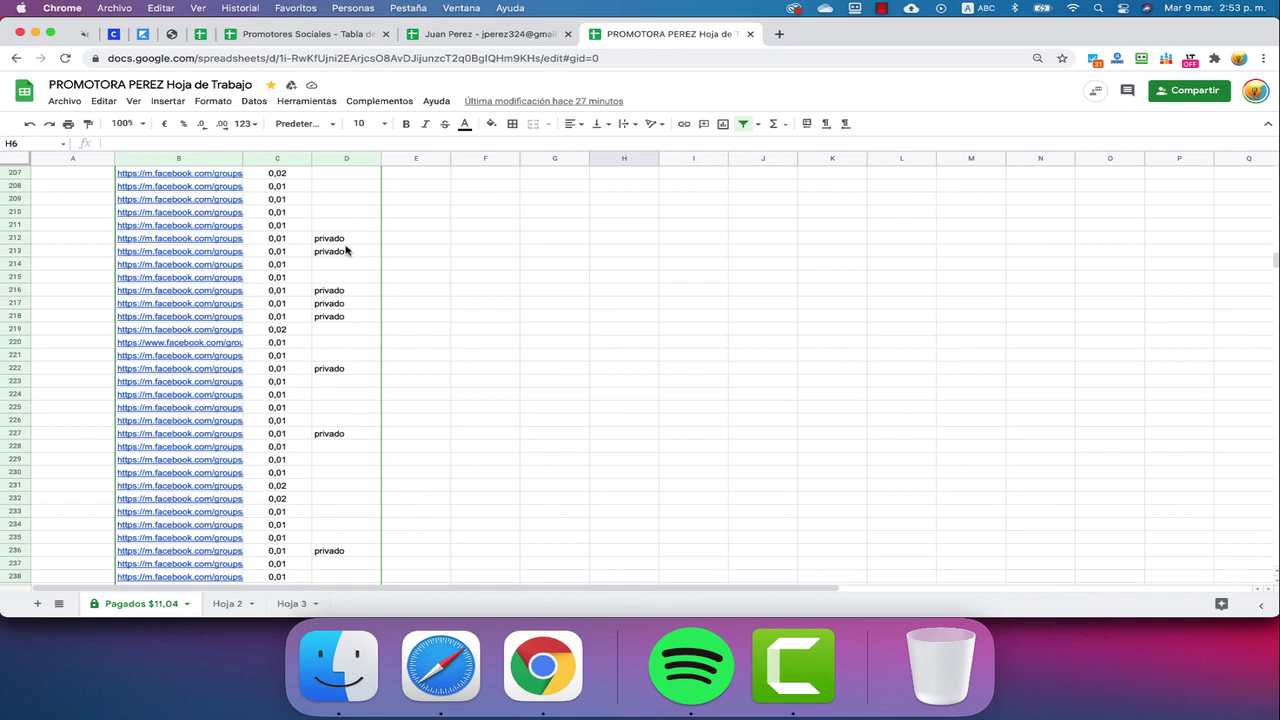
pyautogui.scroll(11, 345, 250)
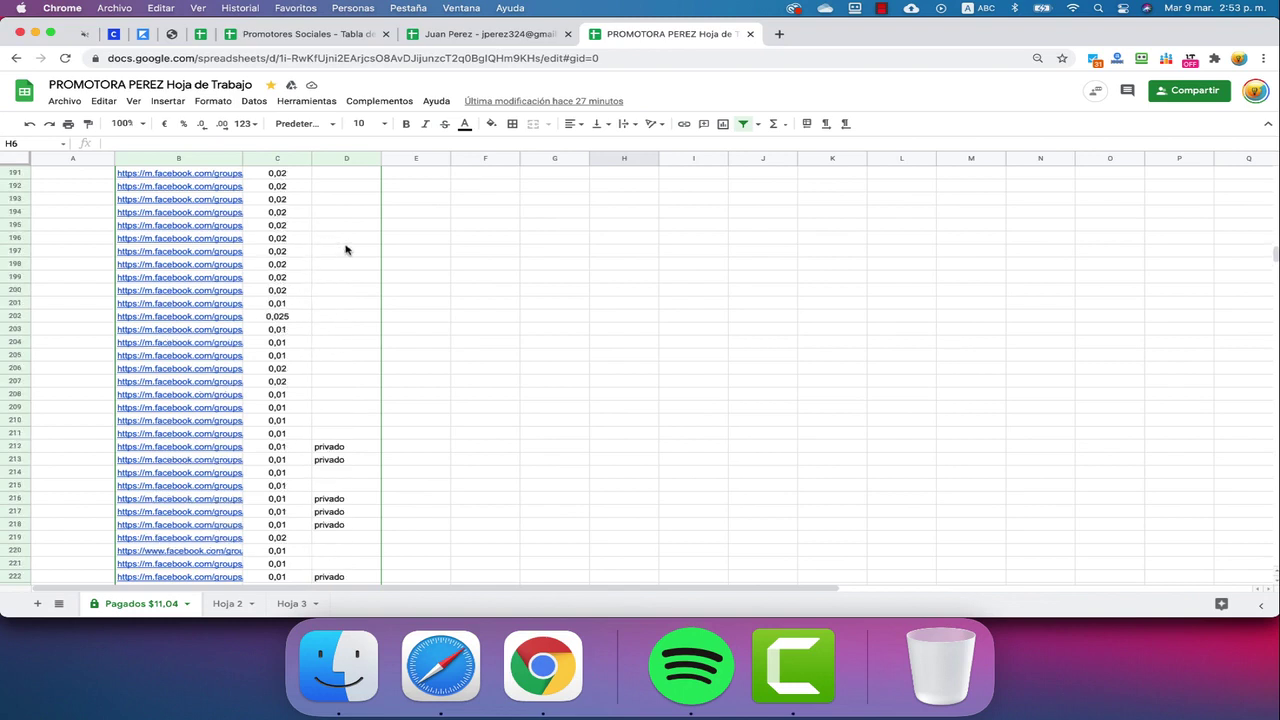
pyautogui.scroll(20, 345, 250)
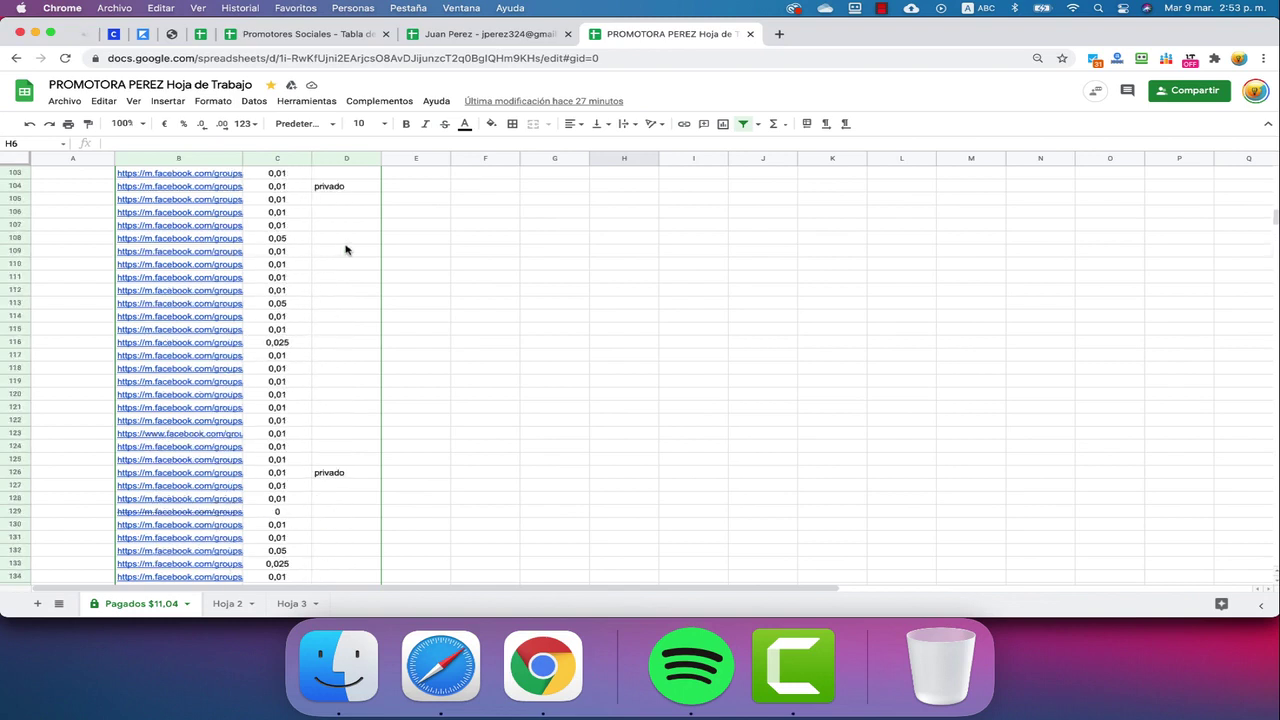
pyautogui.hscroll(2, 345, 250)
pyautogui.scroll(16, 345, 250)
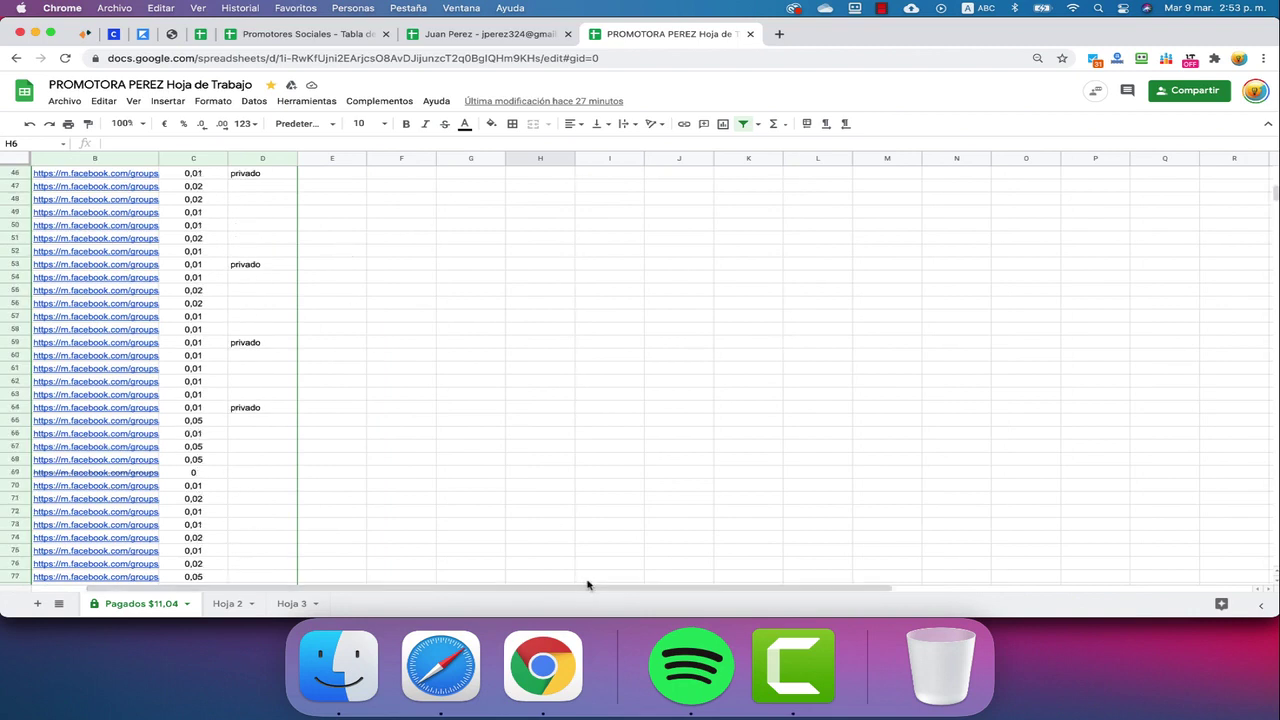
pyautogui.scroll(2, 598, 594)
pyautogui.hscroll(-1, 598, 594)
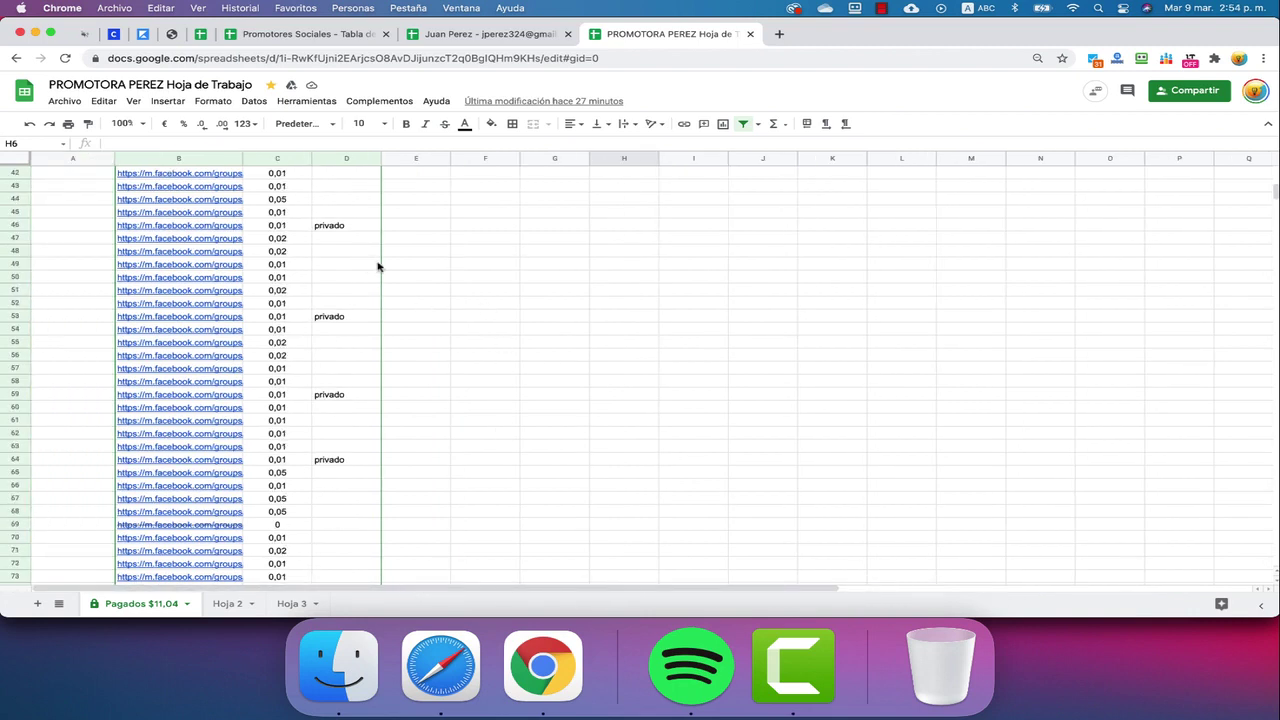
pyautogui.moveTo(286, 177); pyautogui.dragTo(351, 342)
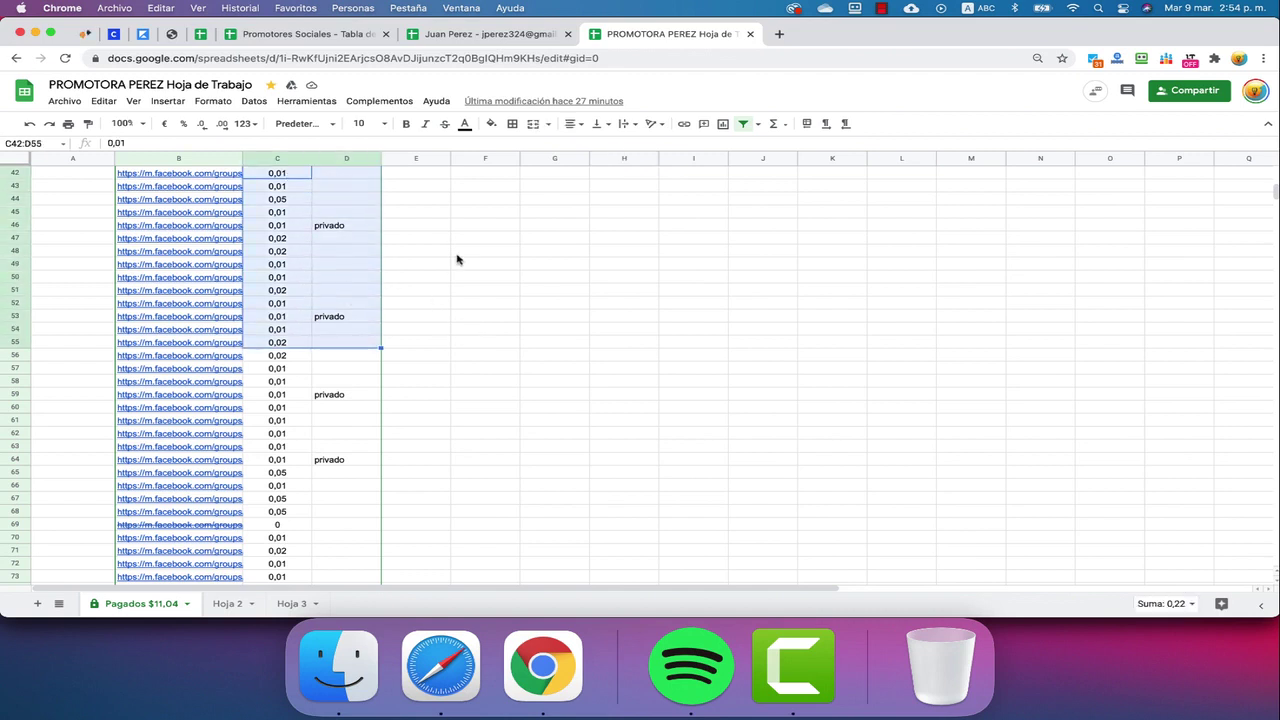
pyautogui.scroll(10, 457, 263)
pyautogui.scroll(5, 372, 256)
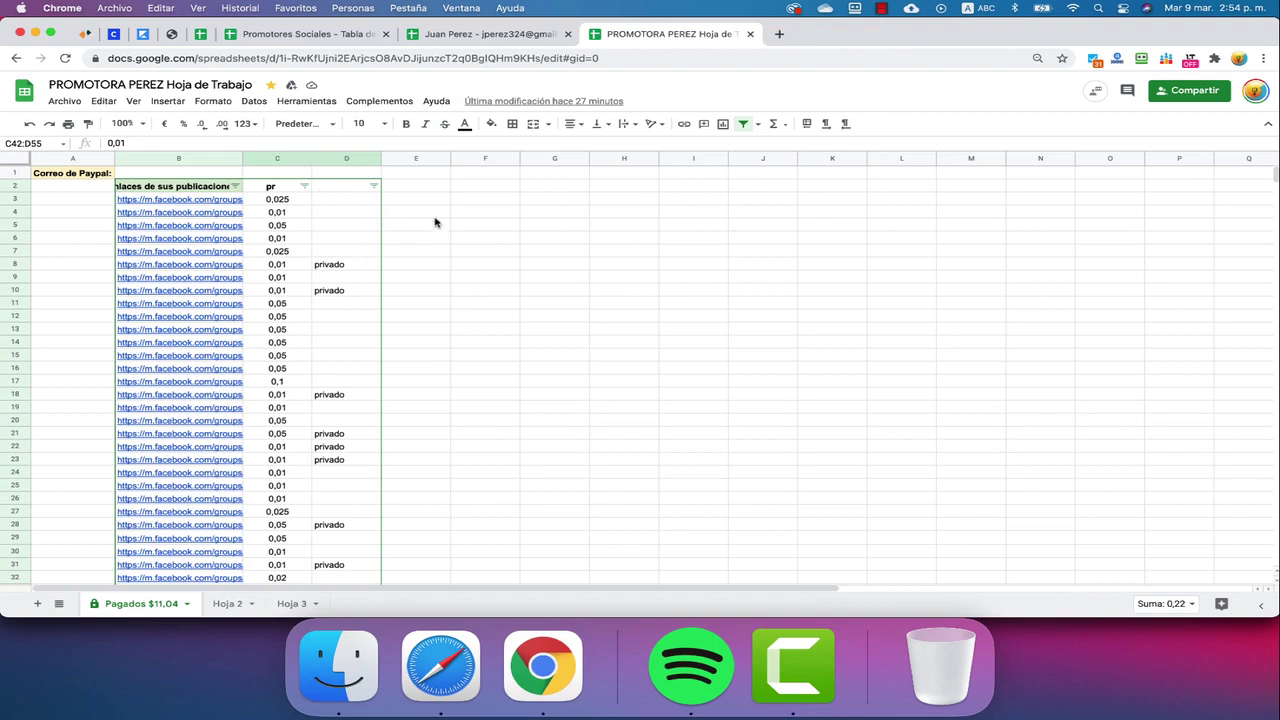
pyautogui.scroll(-20, 360, 265)
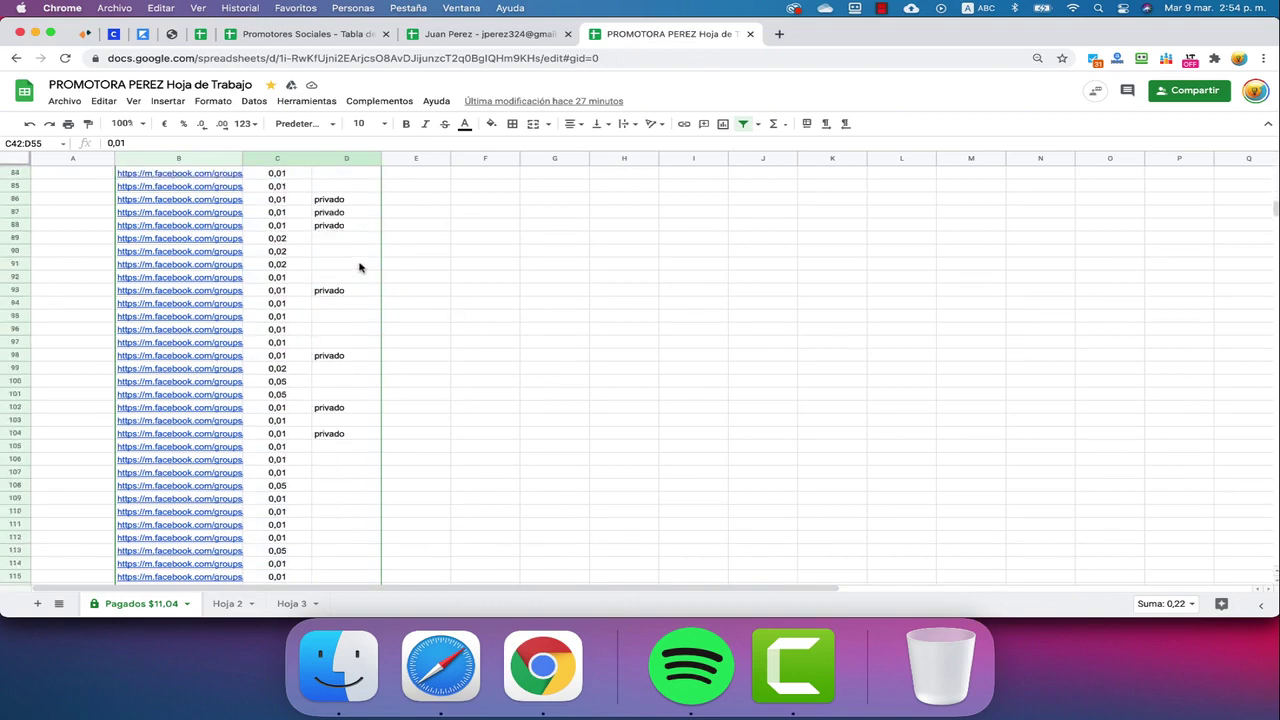
pyautogui.scroll(-17, 365, 270)
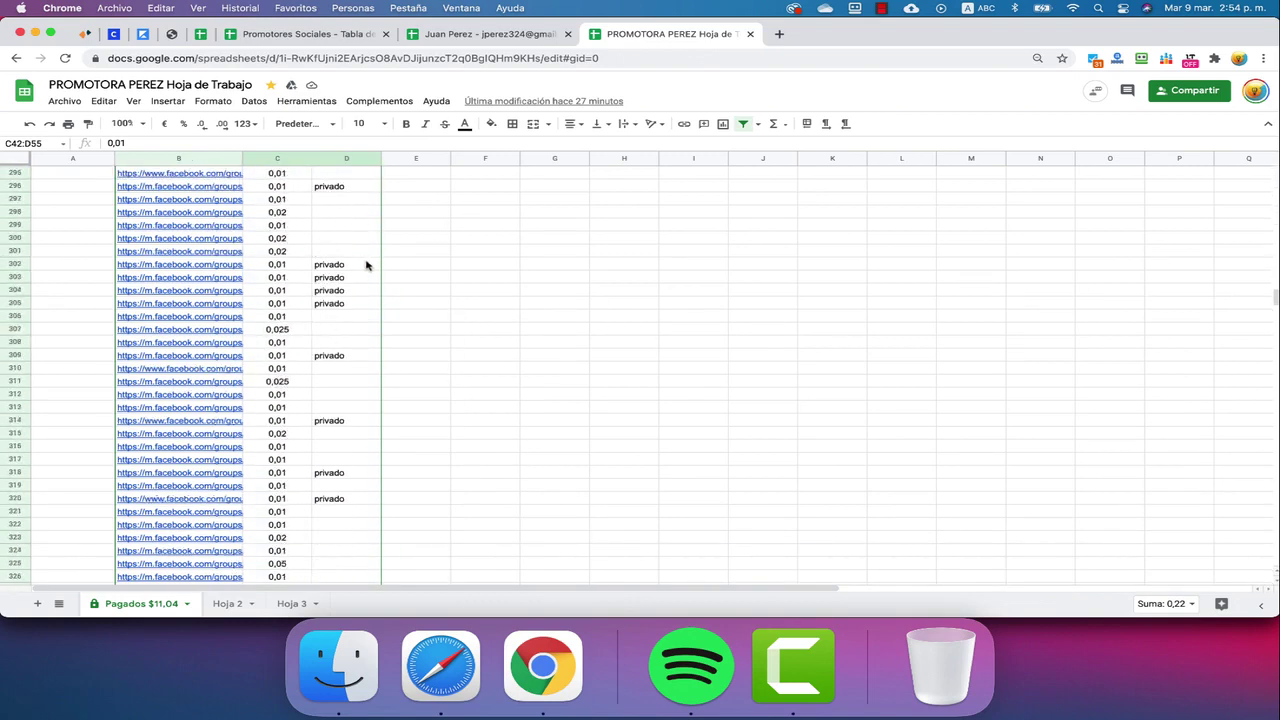
pyautogui.scroll(-1, 370, 281)
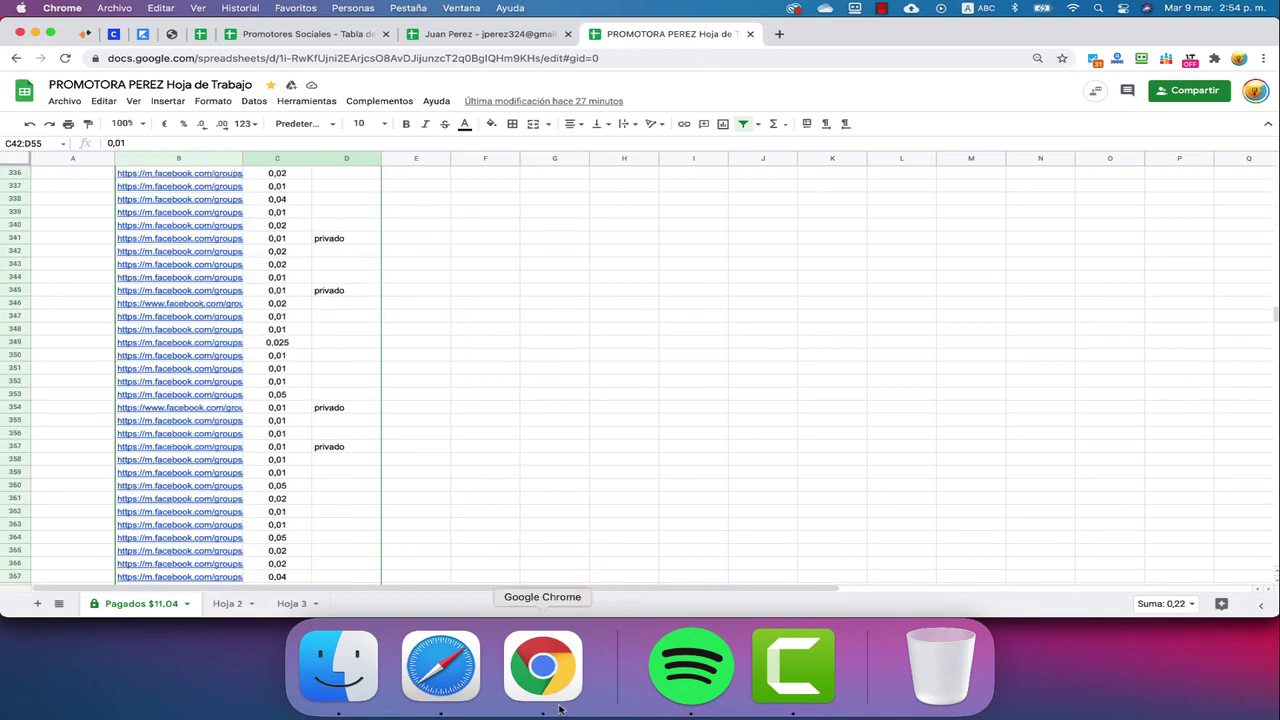
# Choose Proteger hoja on the 'Pagados $11,04' tab to protect the whole sheet
pyautogui.rightClick(152, 612)
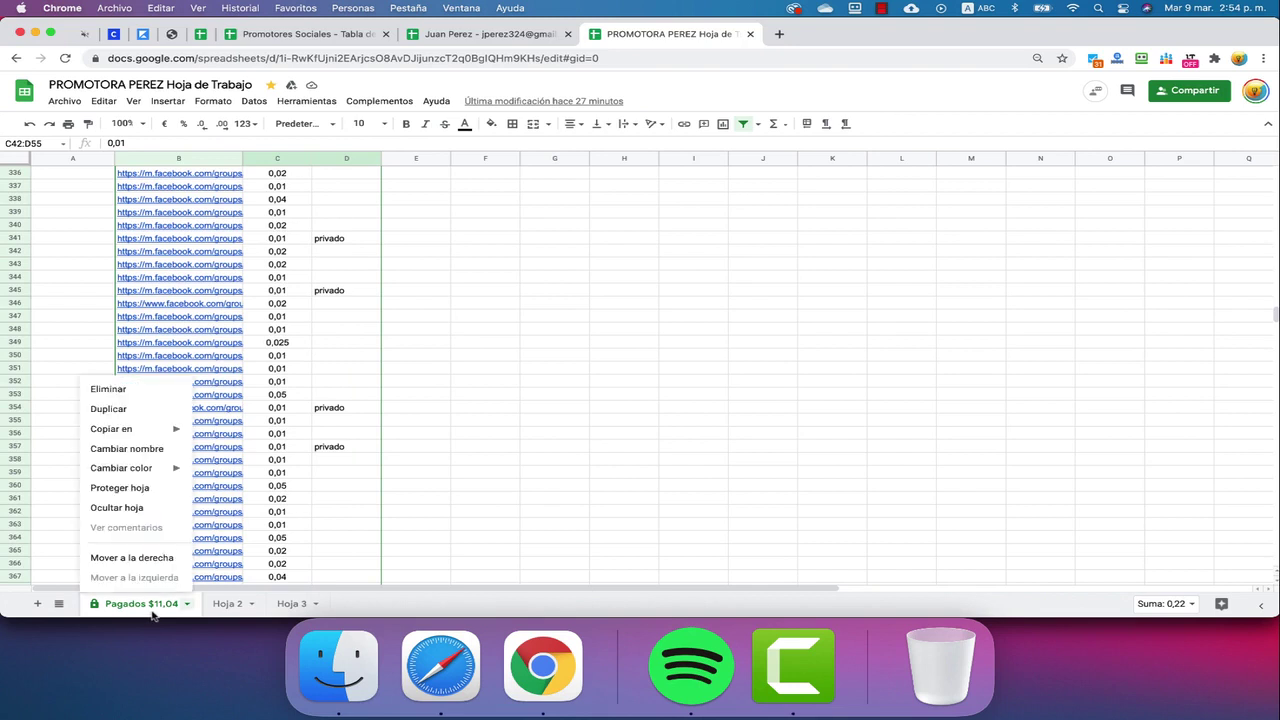
pyautogui.click(137, 489)
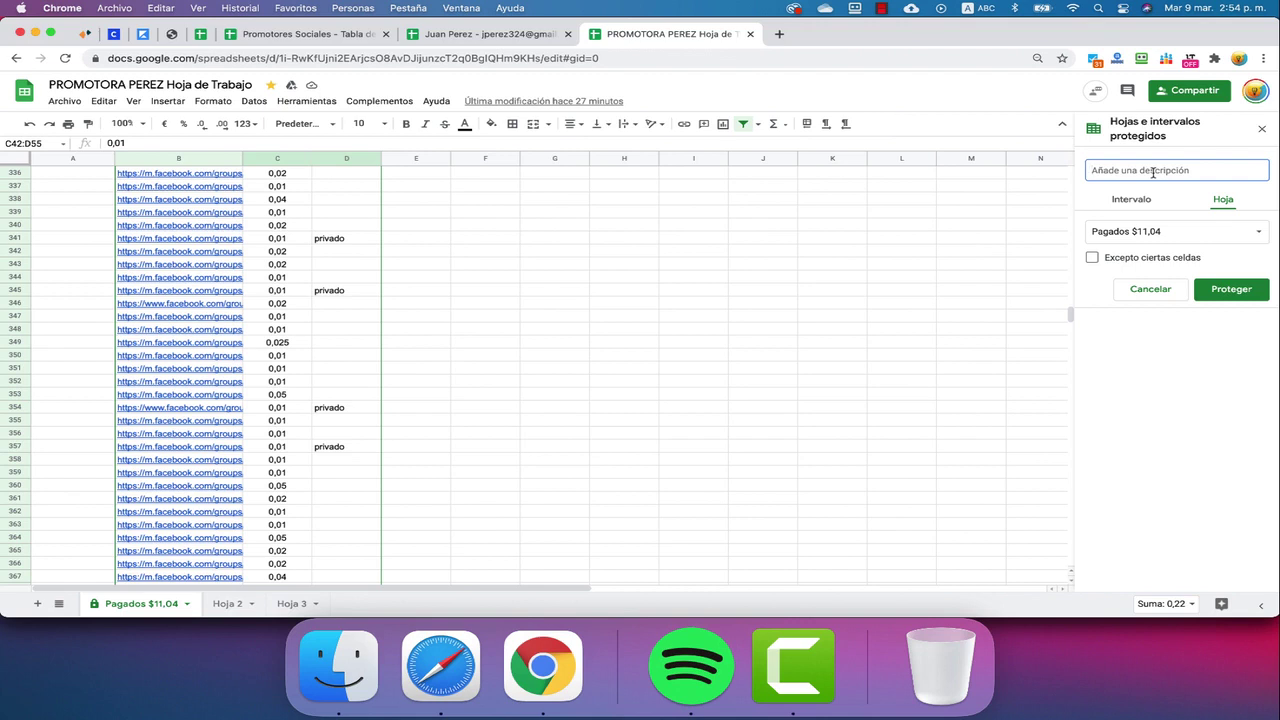
pyautogui.click(1010, 252)
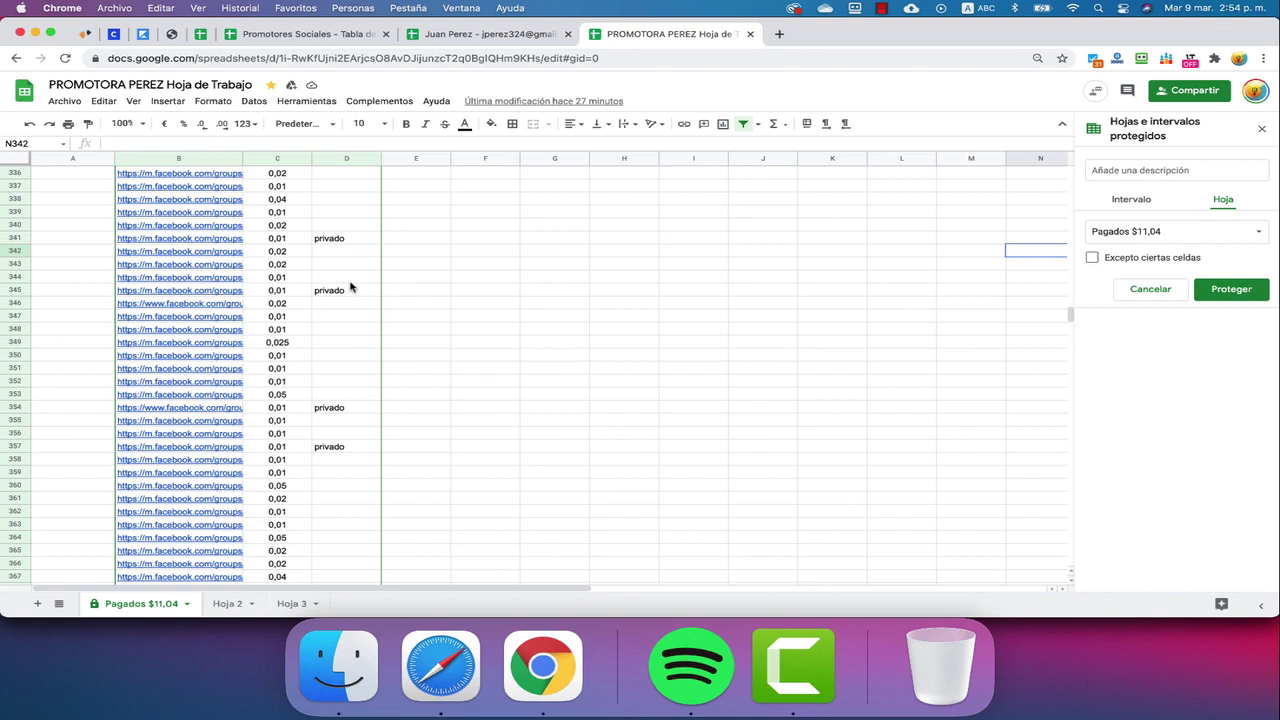
pyautogui.click(283, 175)
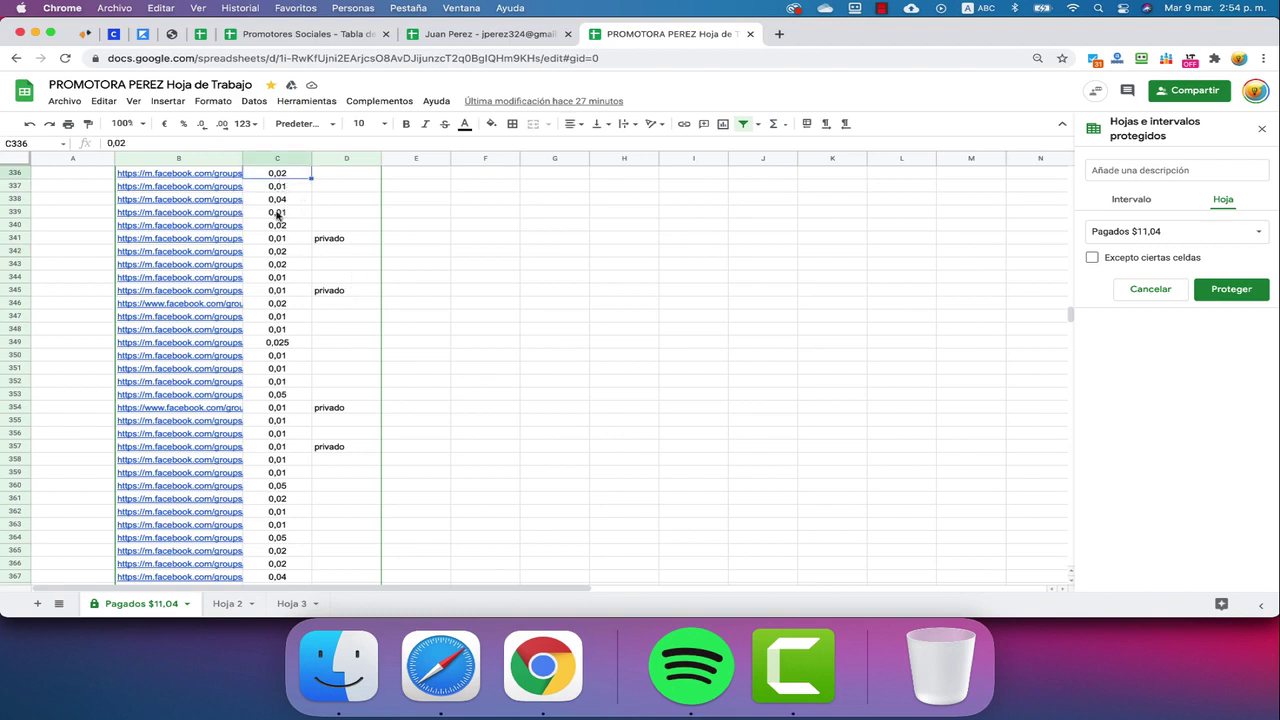
pyautogui.scroll(-5, 283, 236)
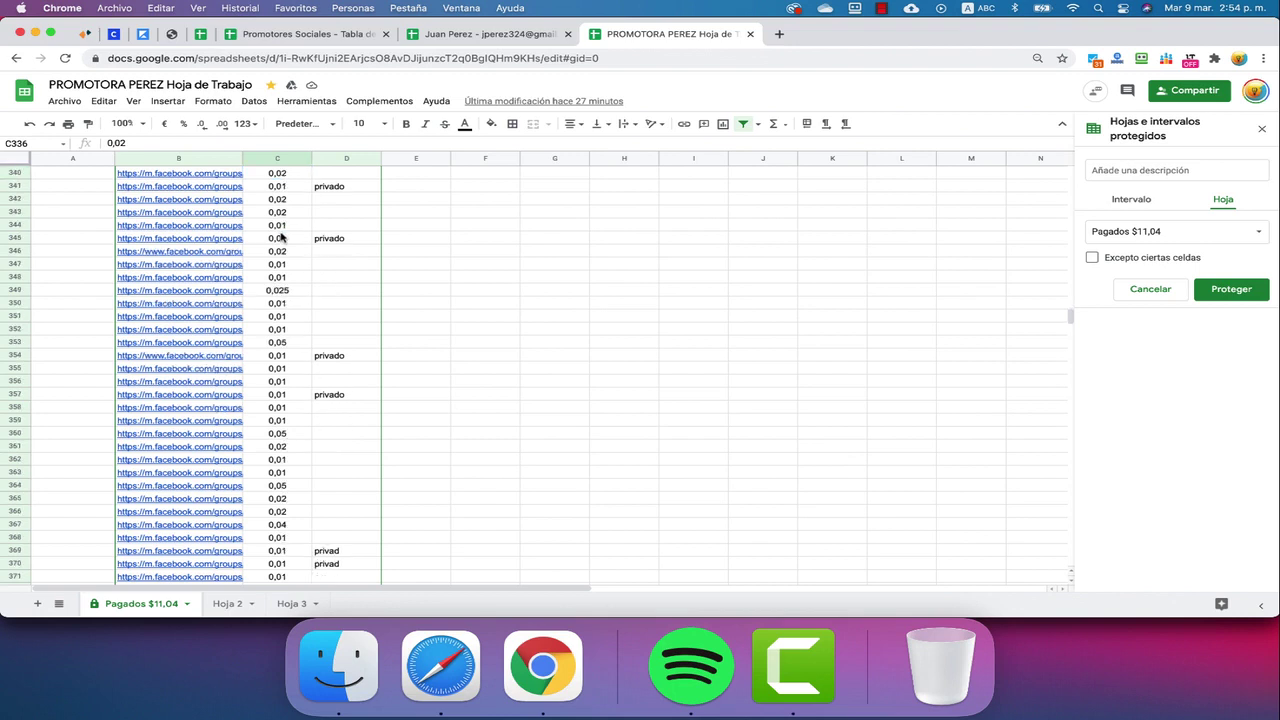
pyautogui.scroll(-2, 283, 236)
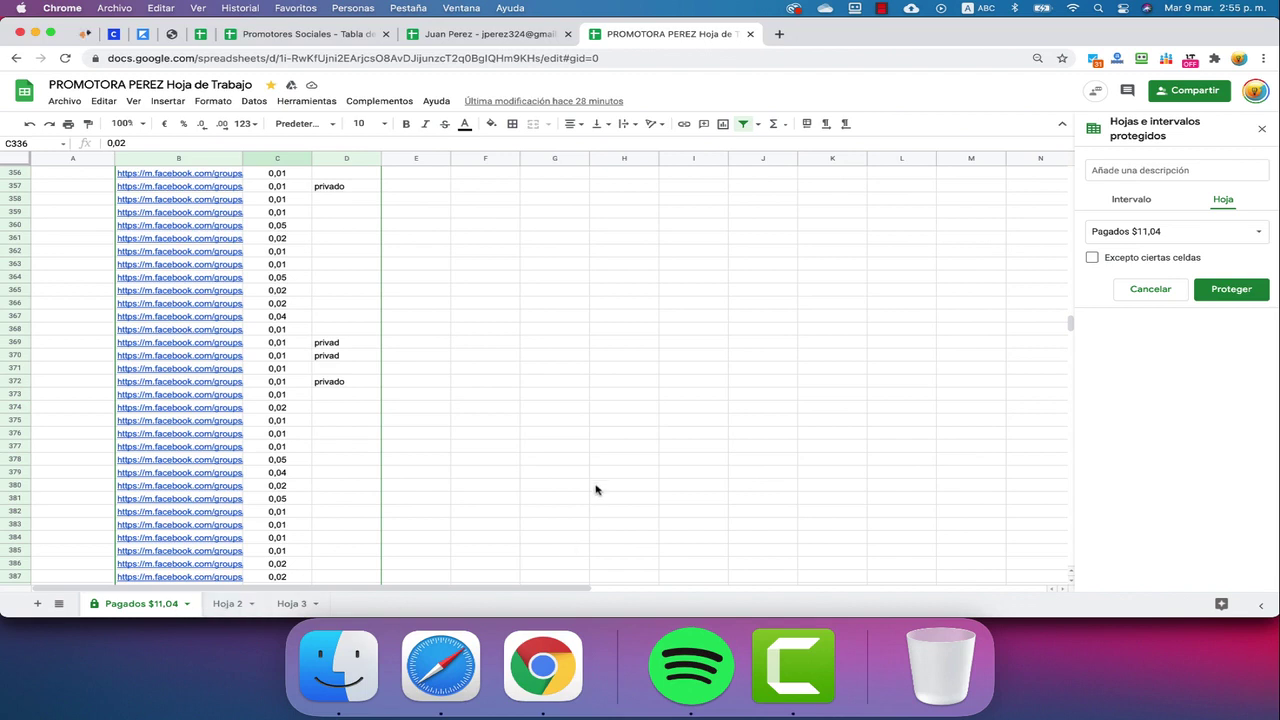
# Rename the 'Pagados $11,04' sheet tab, correcting mistyped letters
pyautogui.rightClick(139, 607)
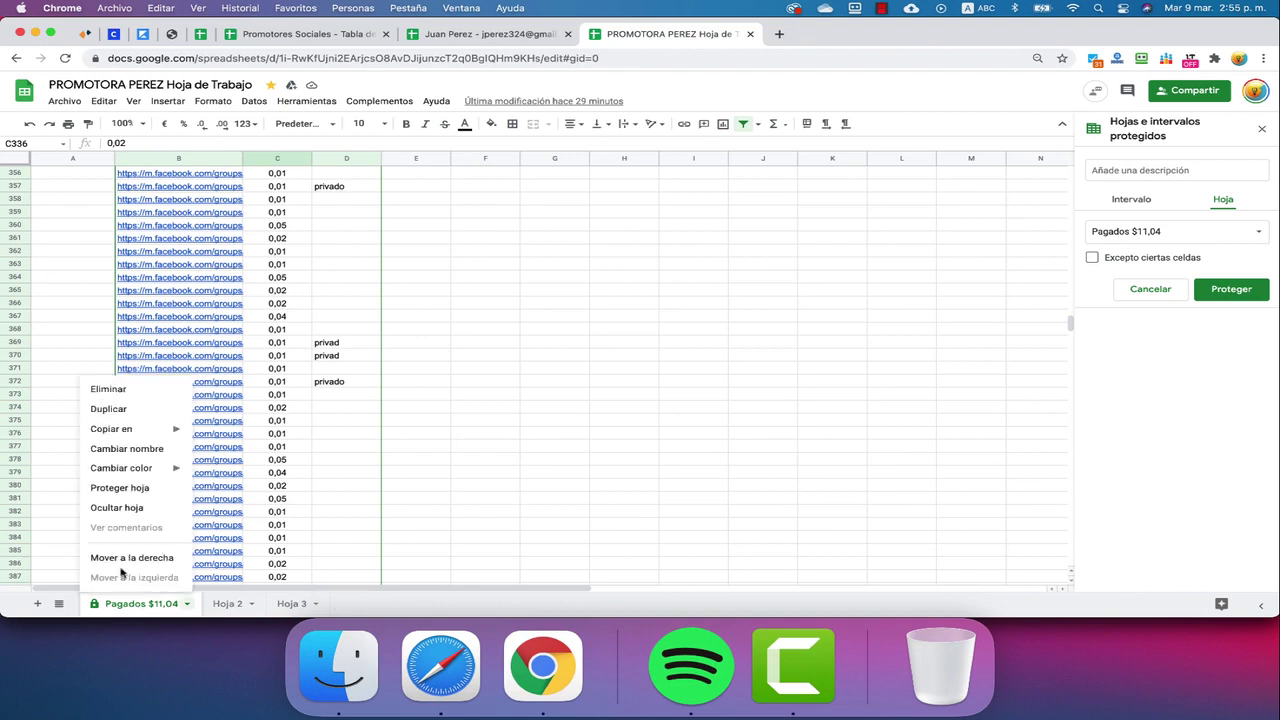
pyautogui.click(116, 452)
pyautogui.click(122, 605)
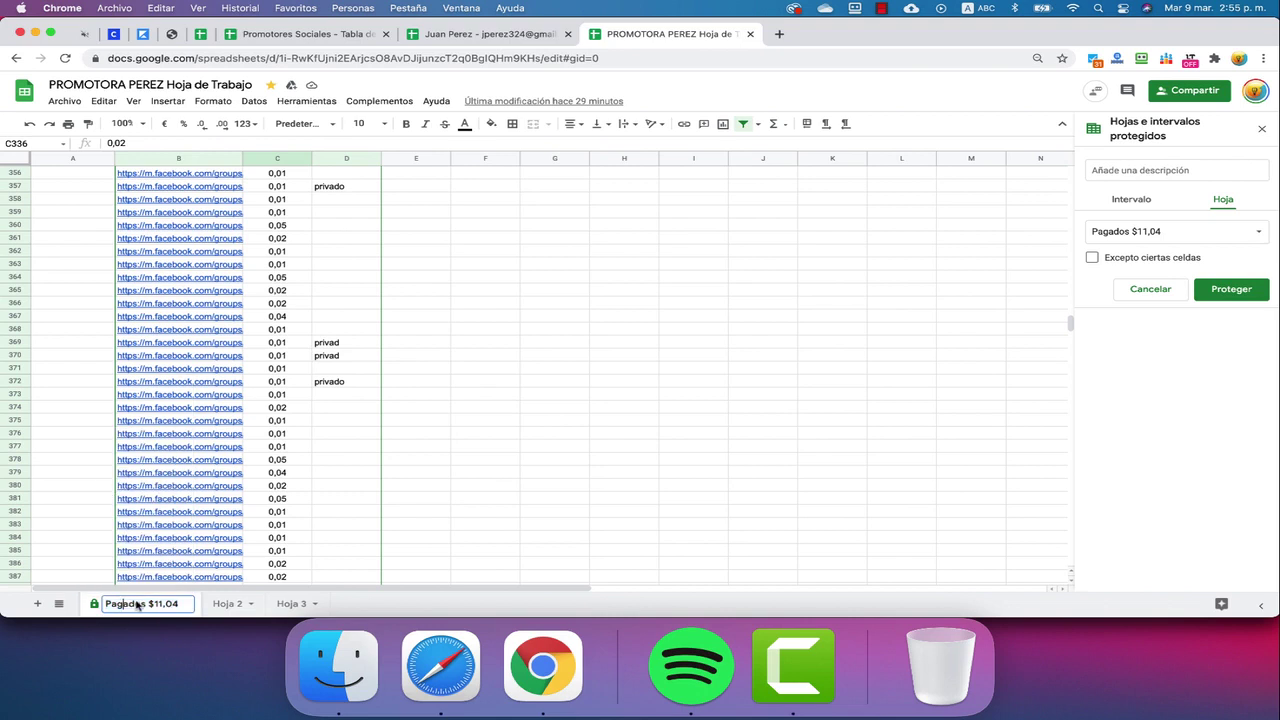
pyautogui.moveTo(130, 607); pyautogui.dragTo(121, 607)
pyautogui.write('ra pa')
pyautogui.press('Delete')
pyautogui.press('Delete')
pyautogui.press('BackSpace')
pyautogui.press('BackSpace')
pyautogui.write('Pago')
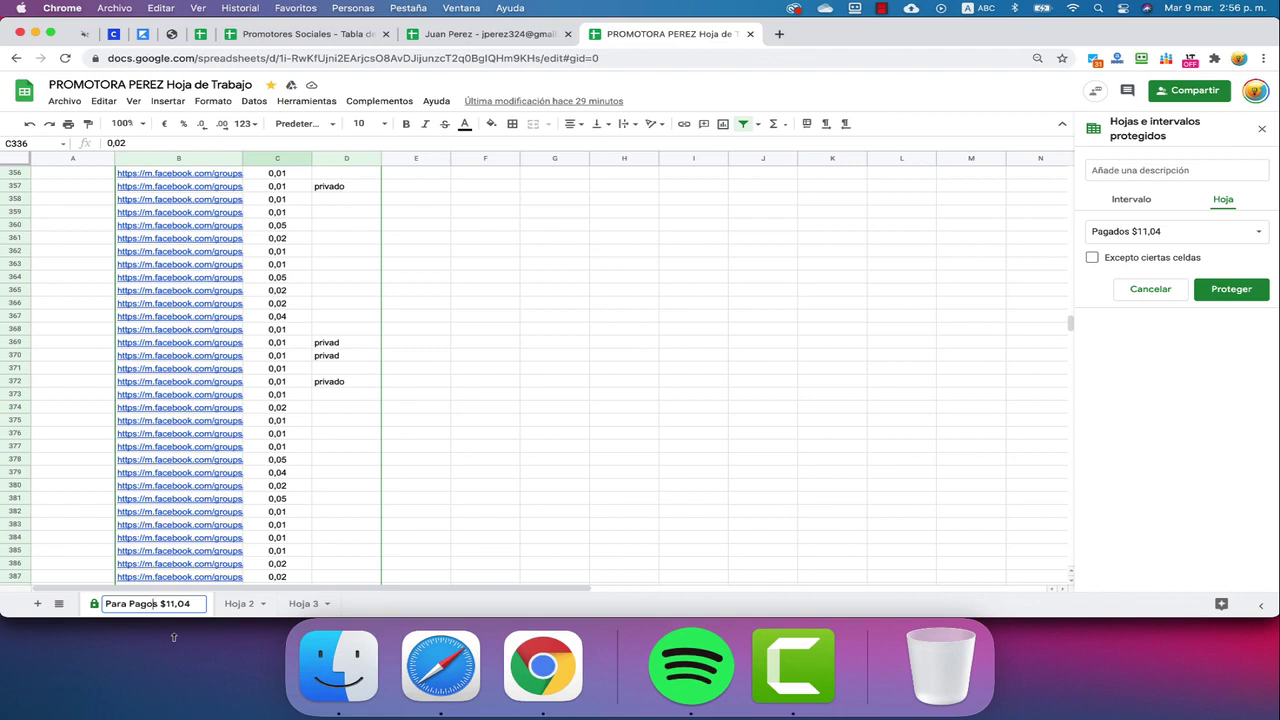
# Fix the 'Pagados' spelling, apply the sheet protection, and go to the Promotores Sociales task table
pyautogui.moveTo(159, 609); pyautogui.dragTo(120, 610)
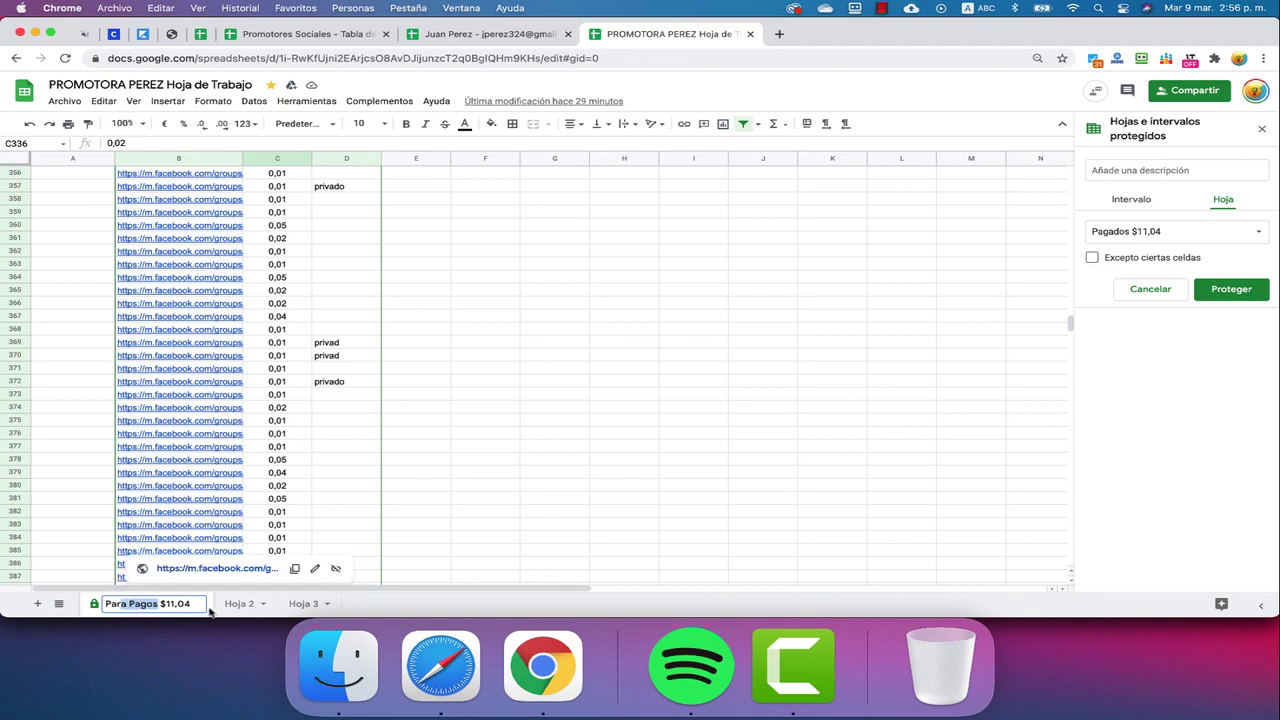
pyautogui.write('gados')
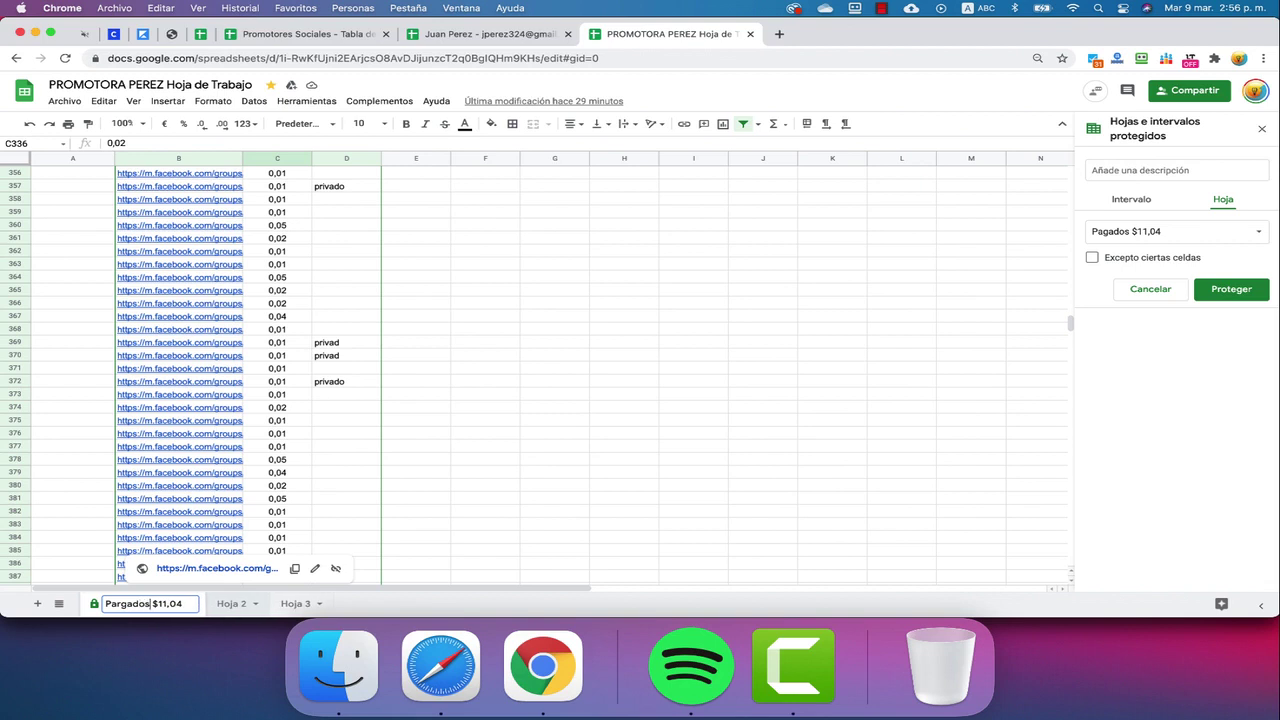
pyautogui.click(572, 477)
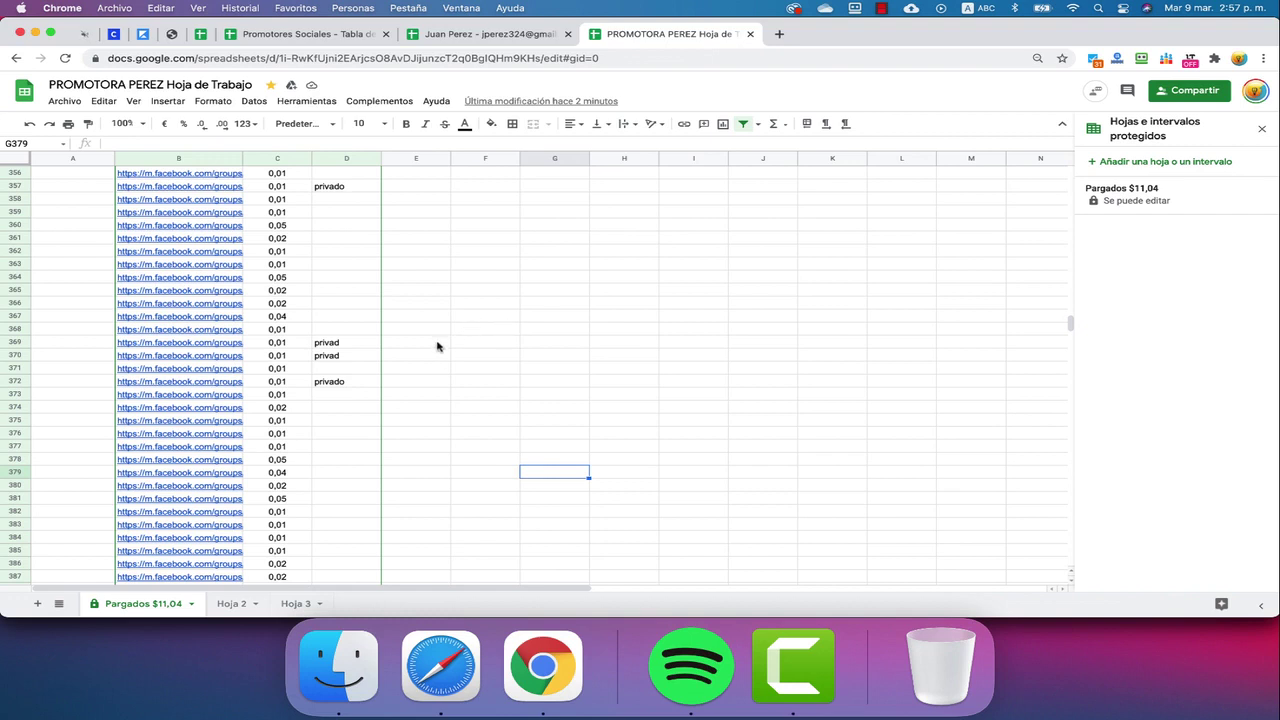
pyautogui.click(490, 36)
pyautogui.click(278, 36)
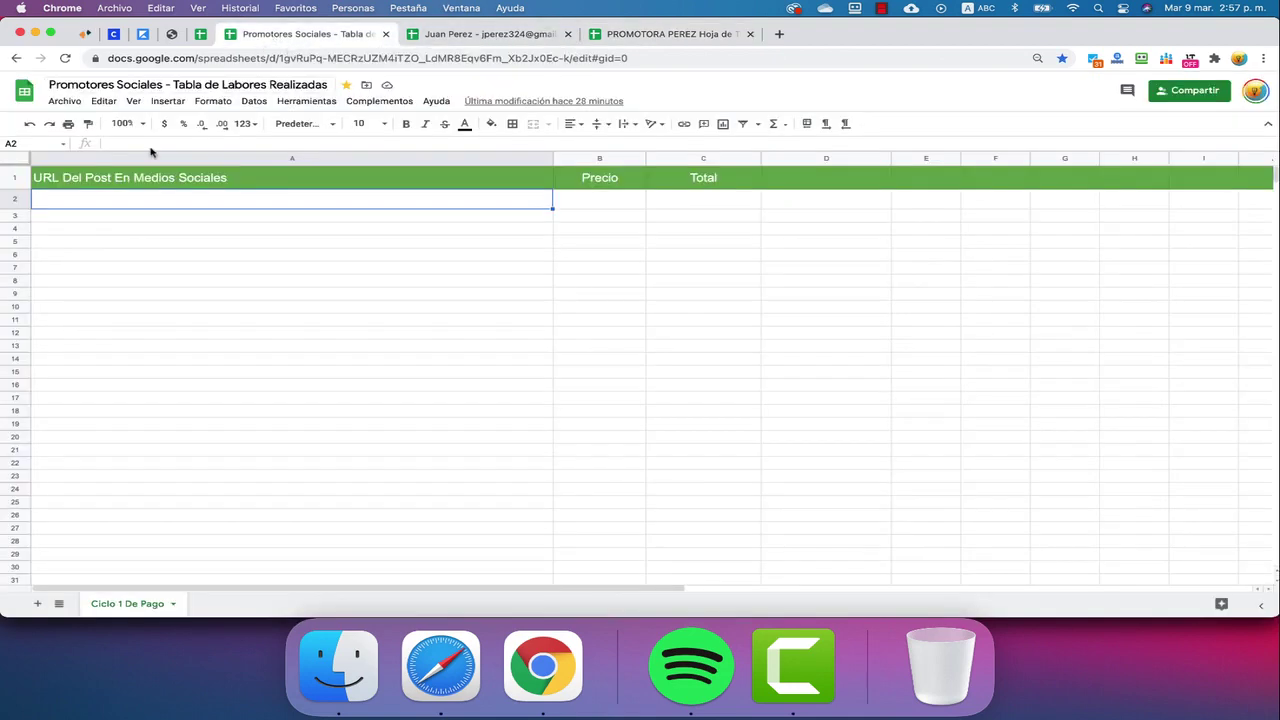
# Check the promoter's personal copy, then return to the promoter's work-sheet workbook
pyautogui.click(64, 101)
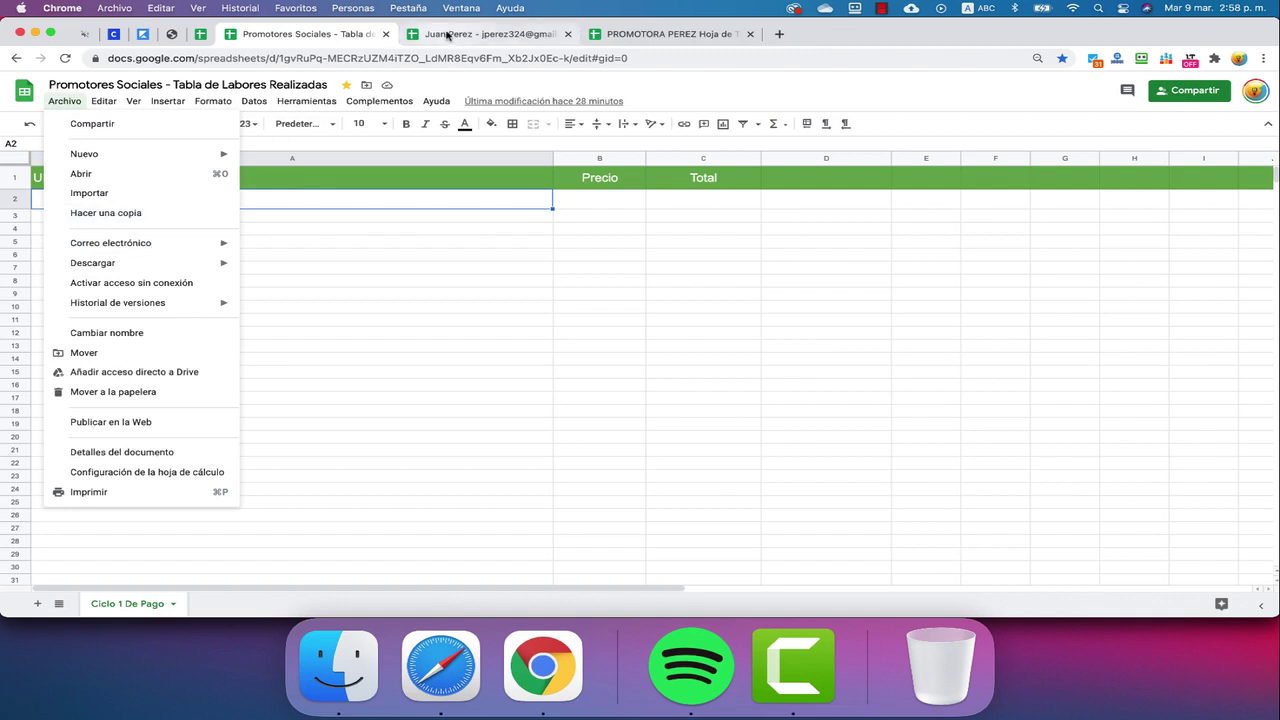
pyautogui.click(447, 36)
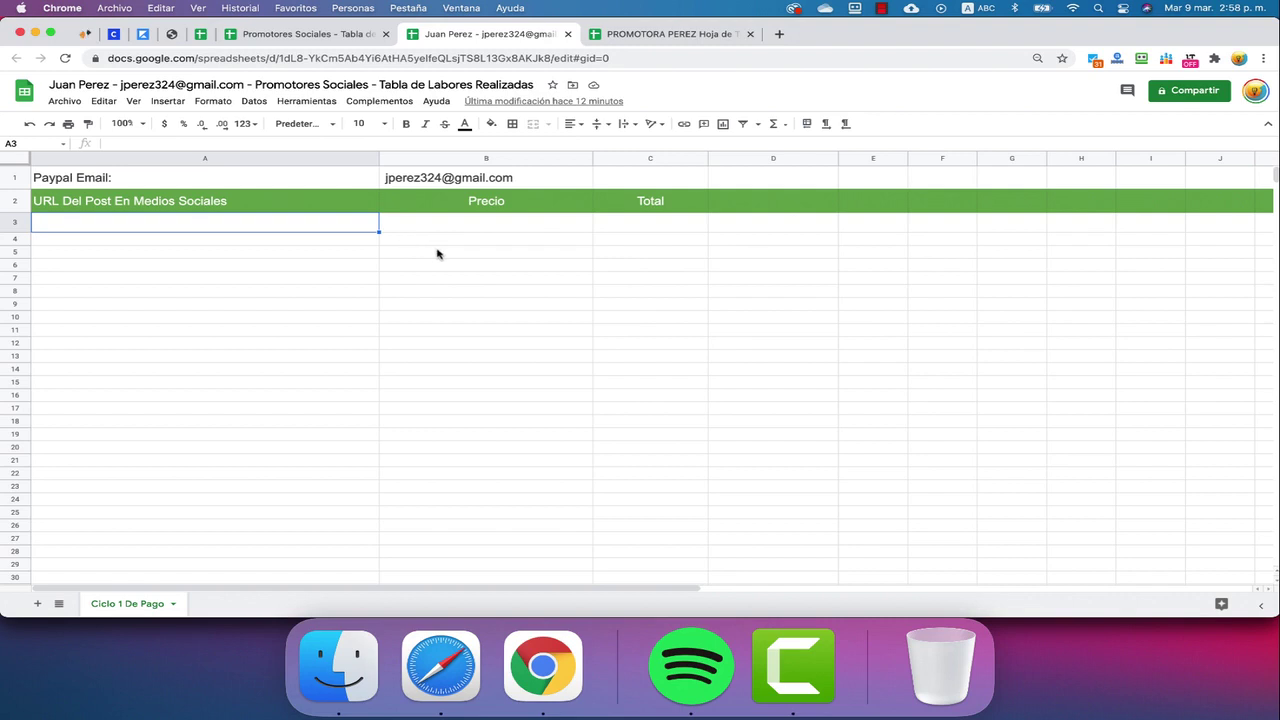
pyautogui.click(660, 36)
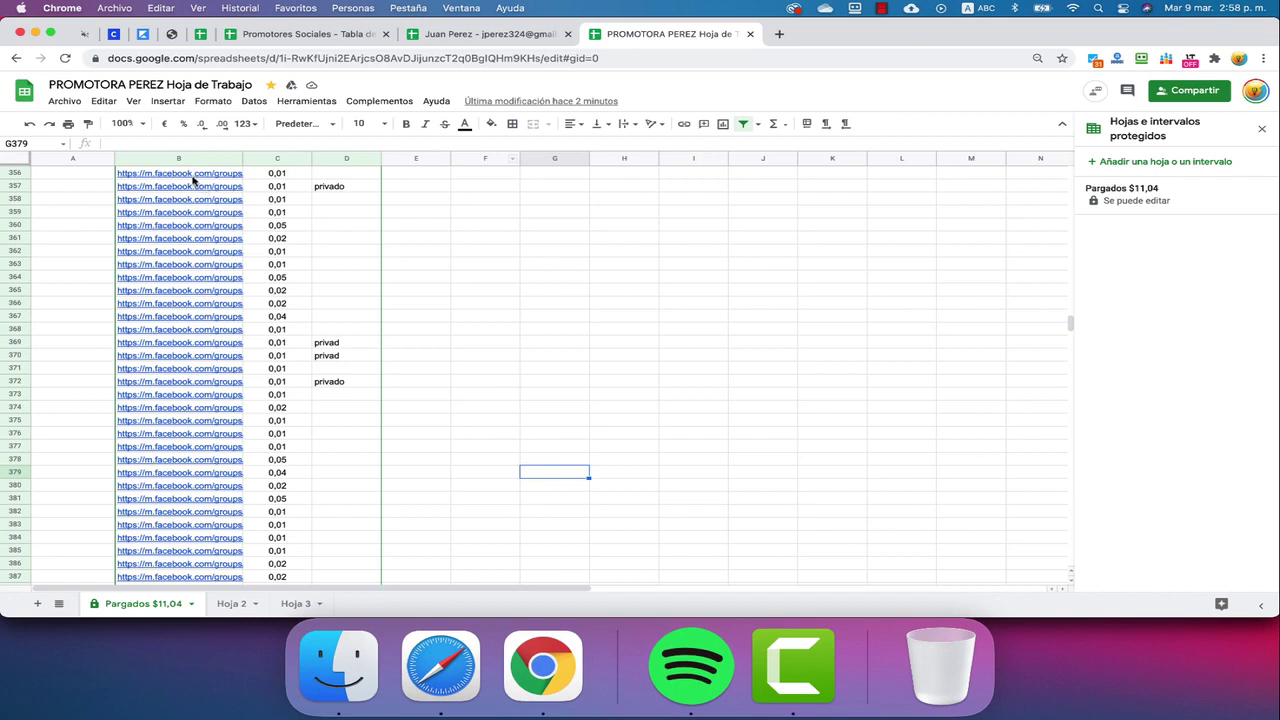
# Select the column B post links from row 356, view their options, and select the spreadsheet URL
pyautogui.moveTo(194, 178); pyautogui.dragTo(197, 260)
pyautogui.rightClick(199, 261)
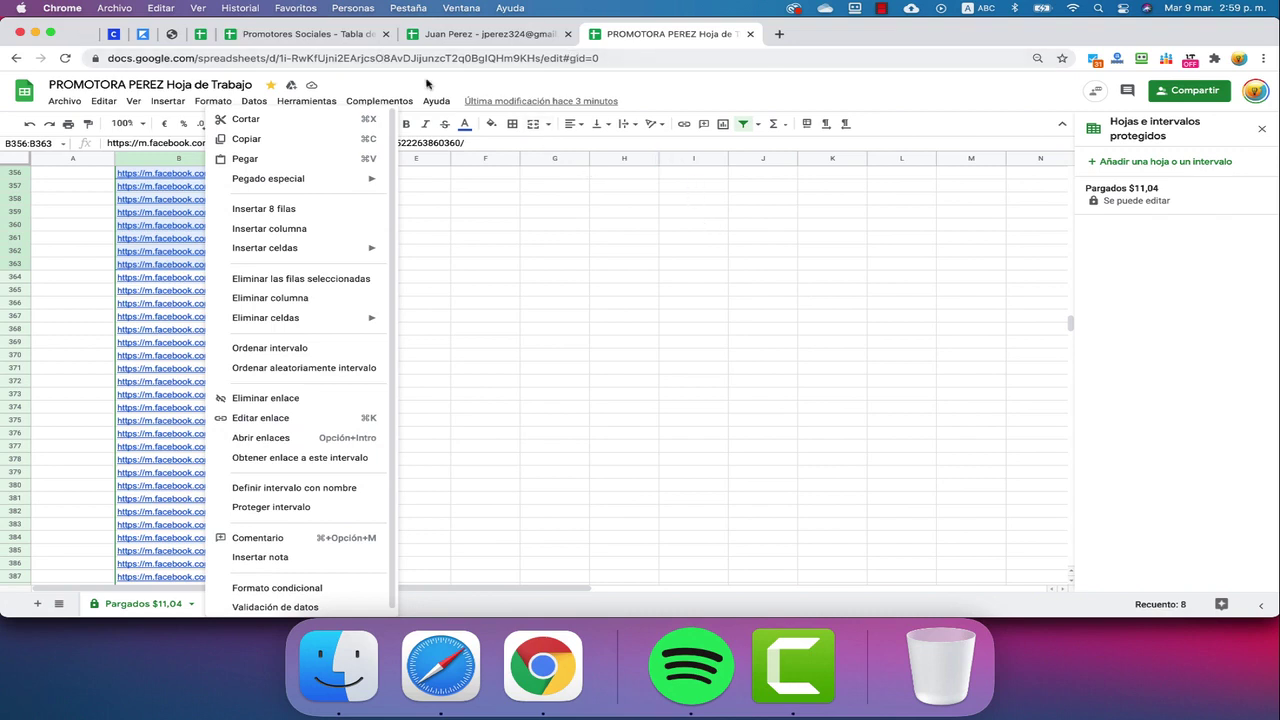
pyautogui.click(850, 58)
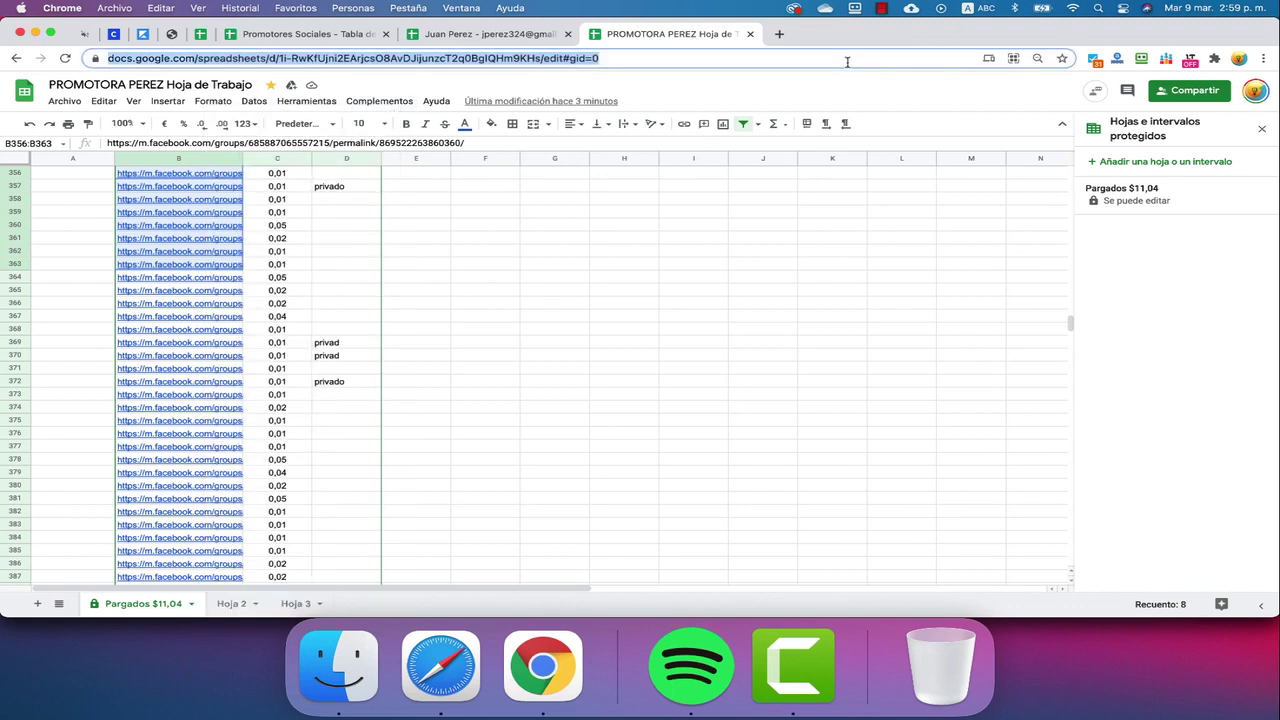
# Select column B, paste the copied link into the find box, then clear it empty
pyautogui.click(187, 159)
pyautogui.press('super+f')
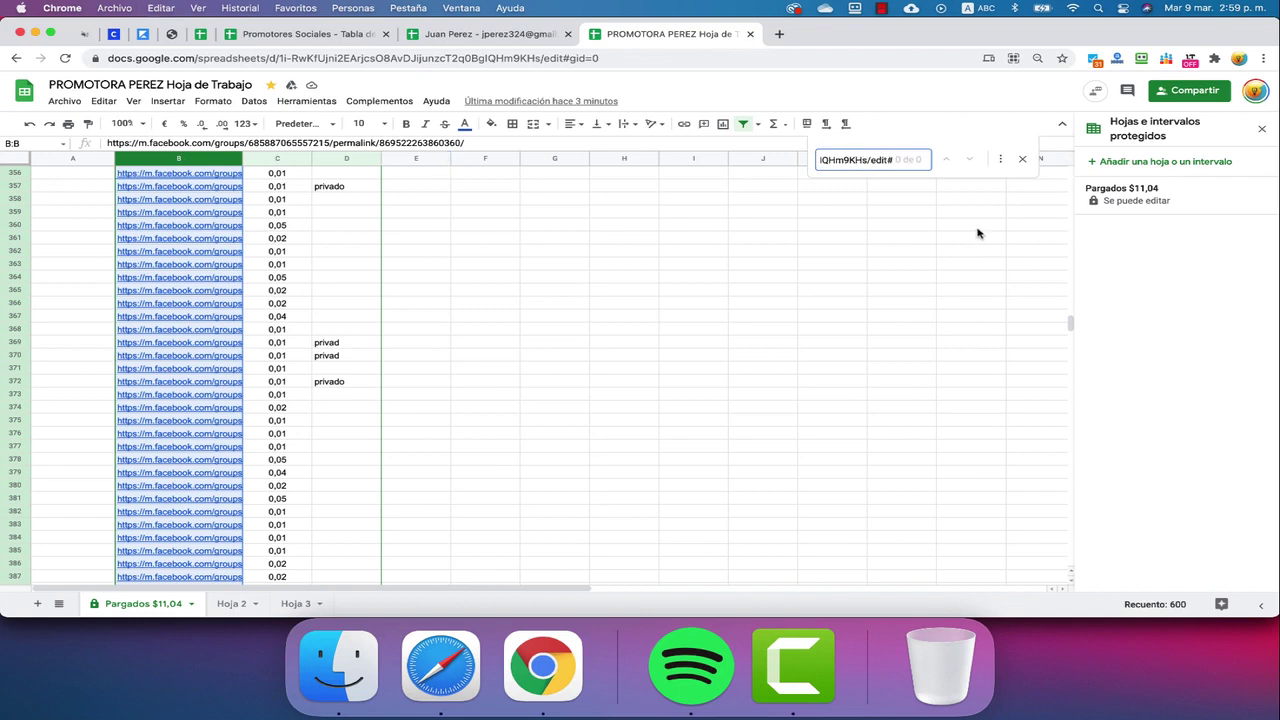
pyautogui.press('super+a')
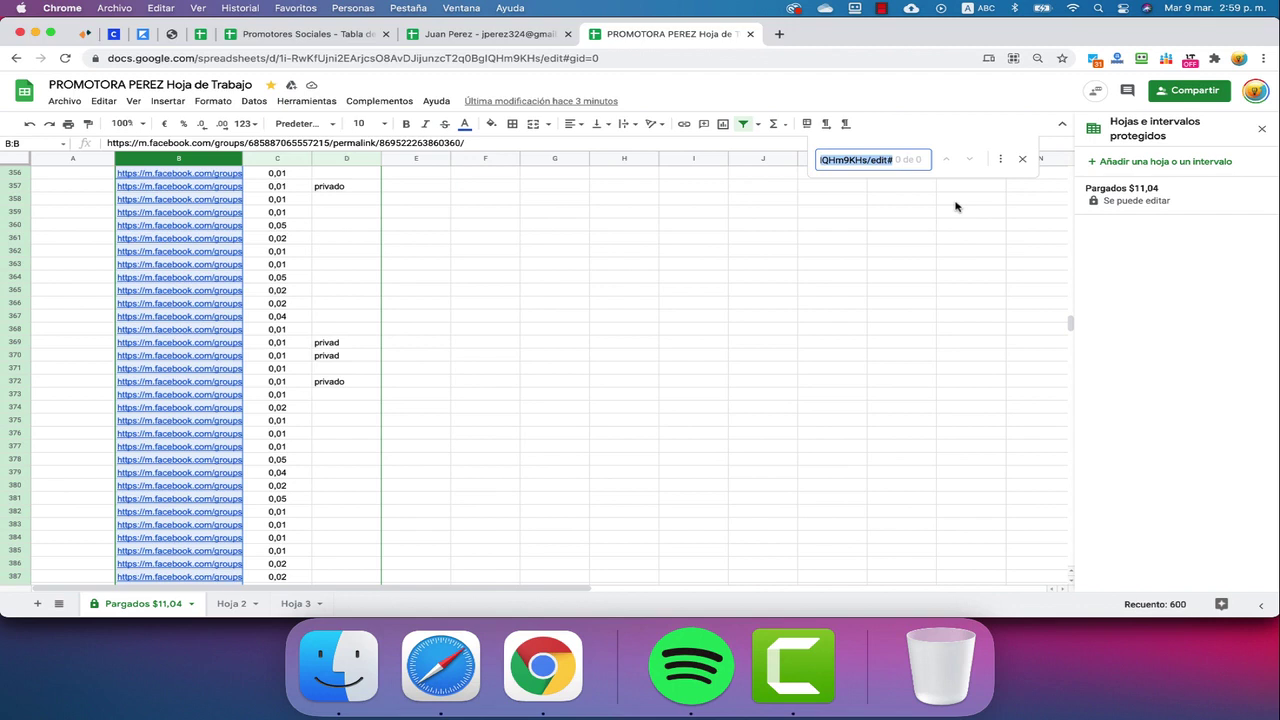
pyautogui.press('BackSpace')
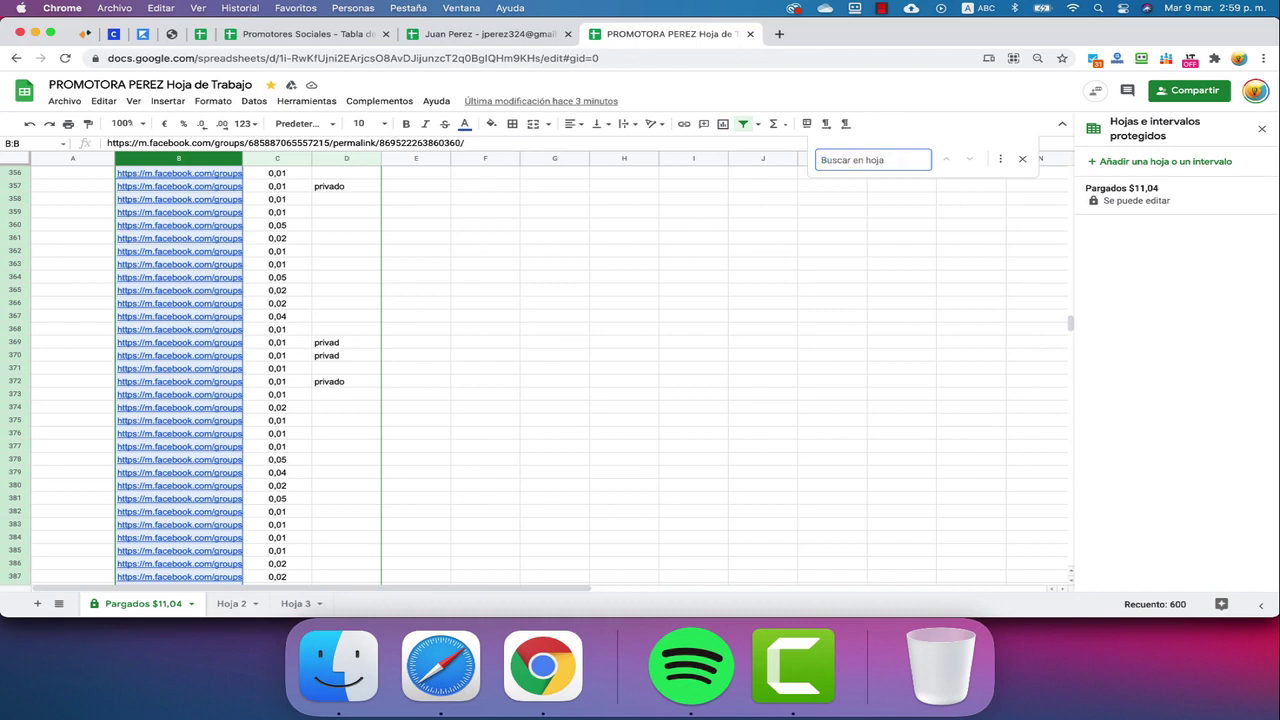
pyautogui.click(1018, 291)
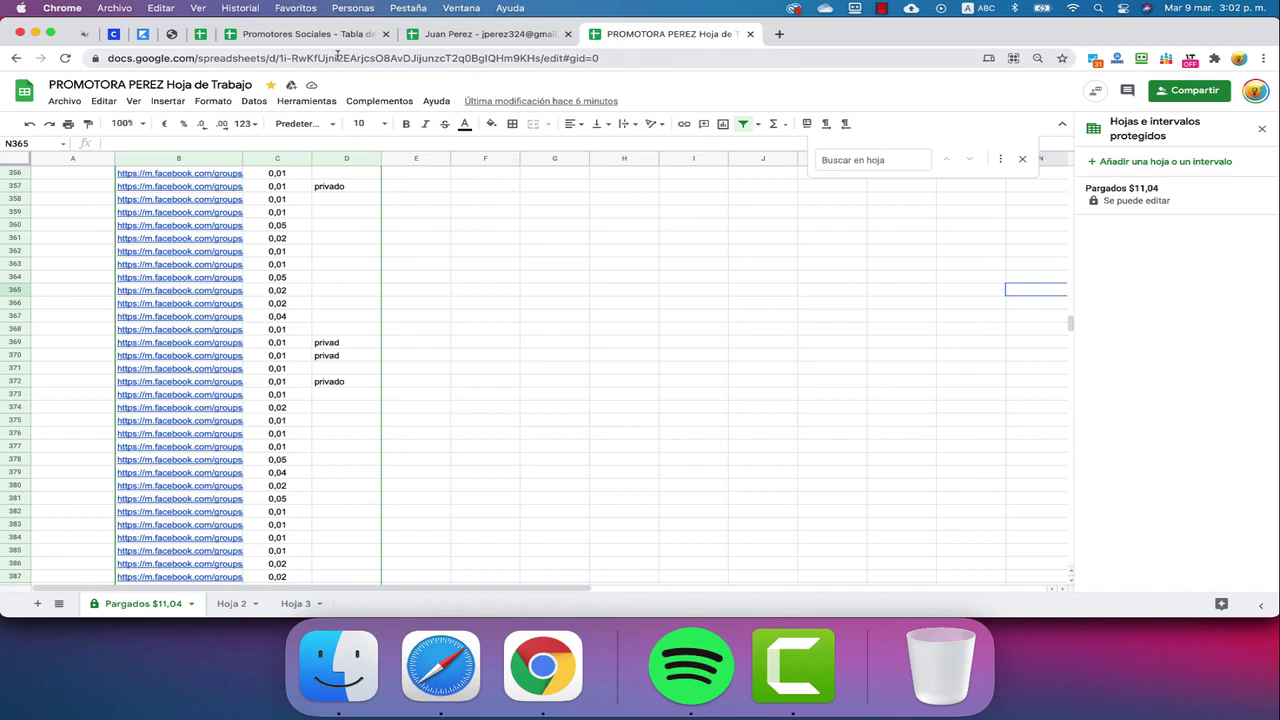
# Switch to the promoter's 'Promotores Sociales - Tabla de Labores Realizadas' copy and dismiss the contact card
pyautogui.click(283, 35)
pyautogui.click(200, 34)
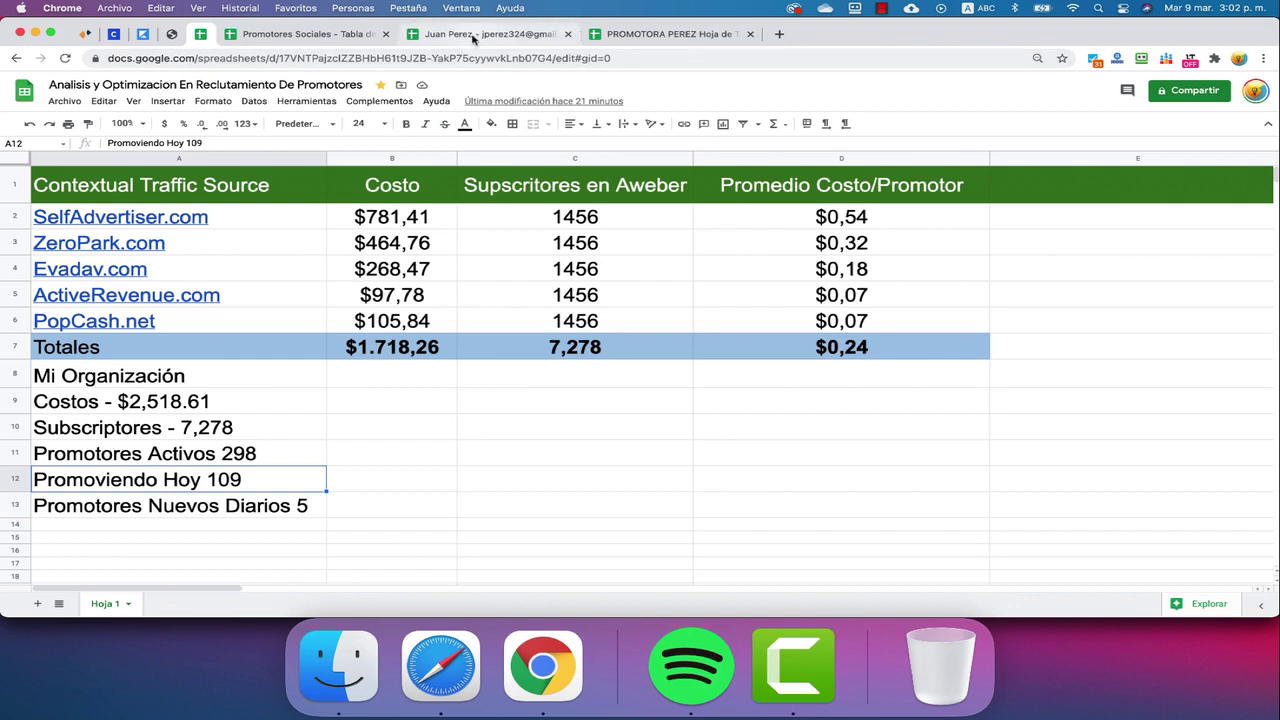
pyautogui.click(473, 35)
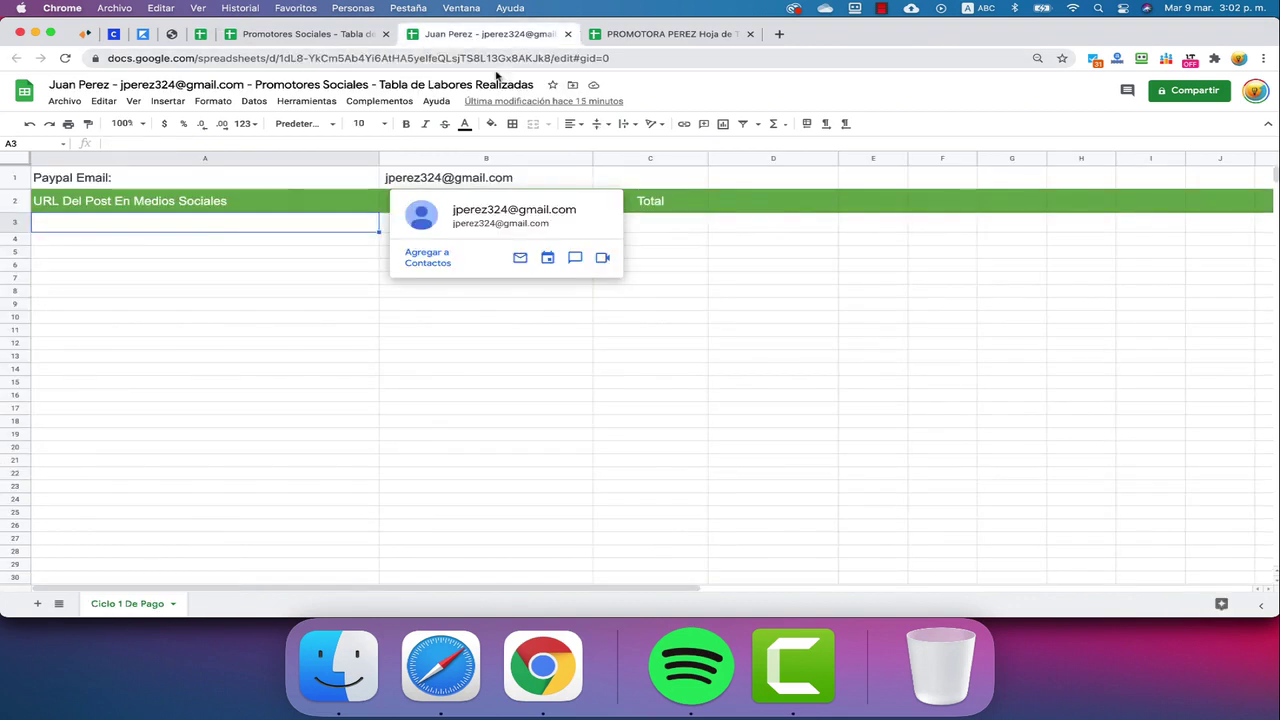
pyautogui.click(866, 241)
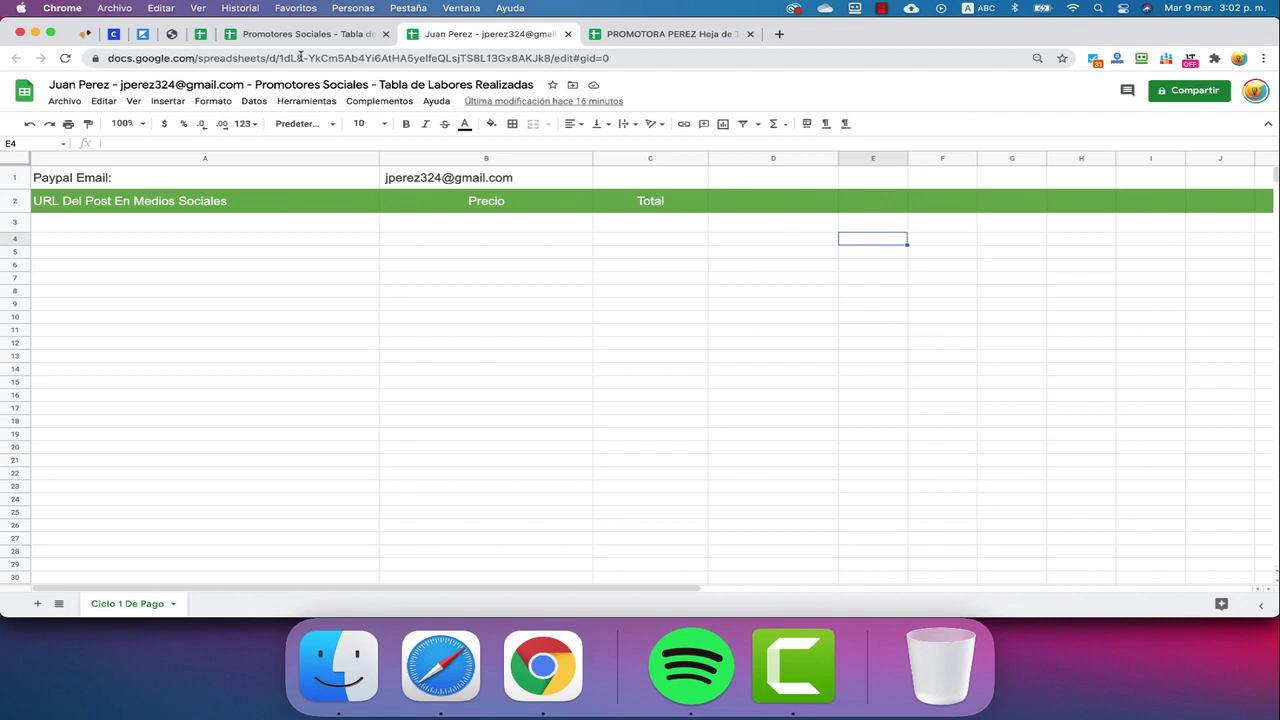
pyautogui.click(1213, 91)
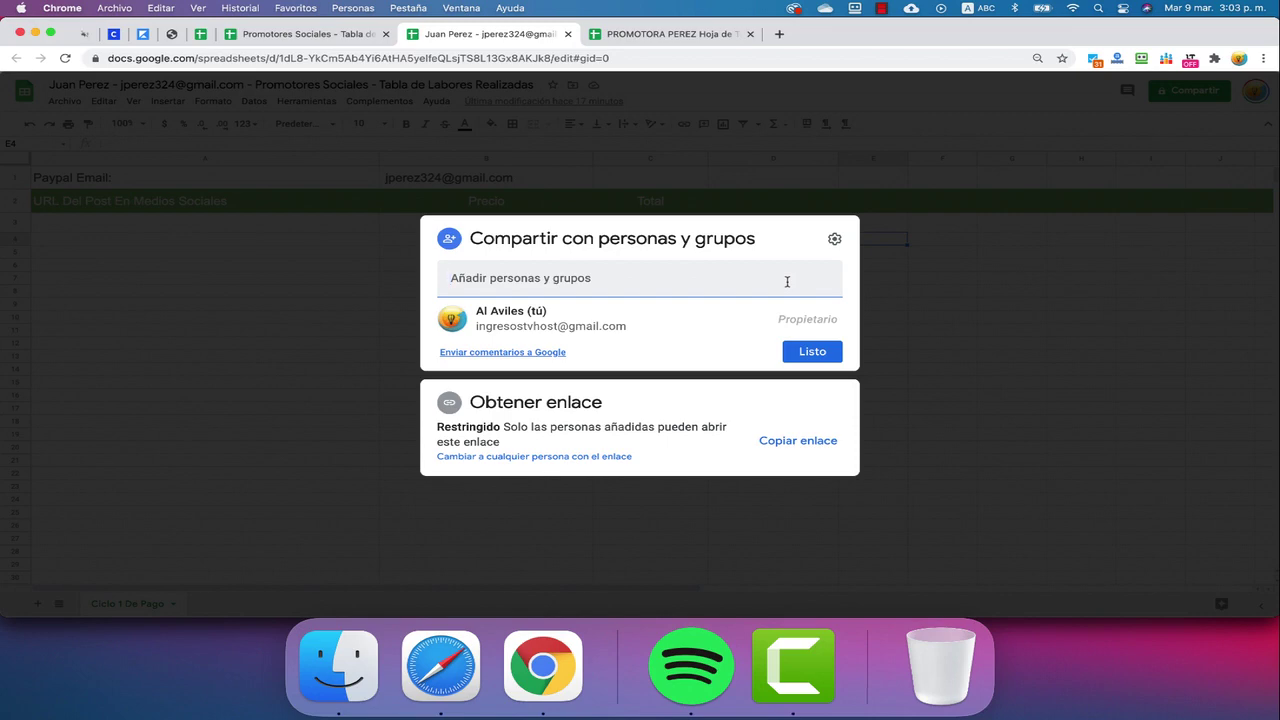
pyautogui.click(971, 283)
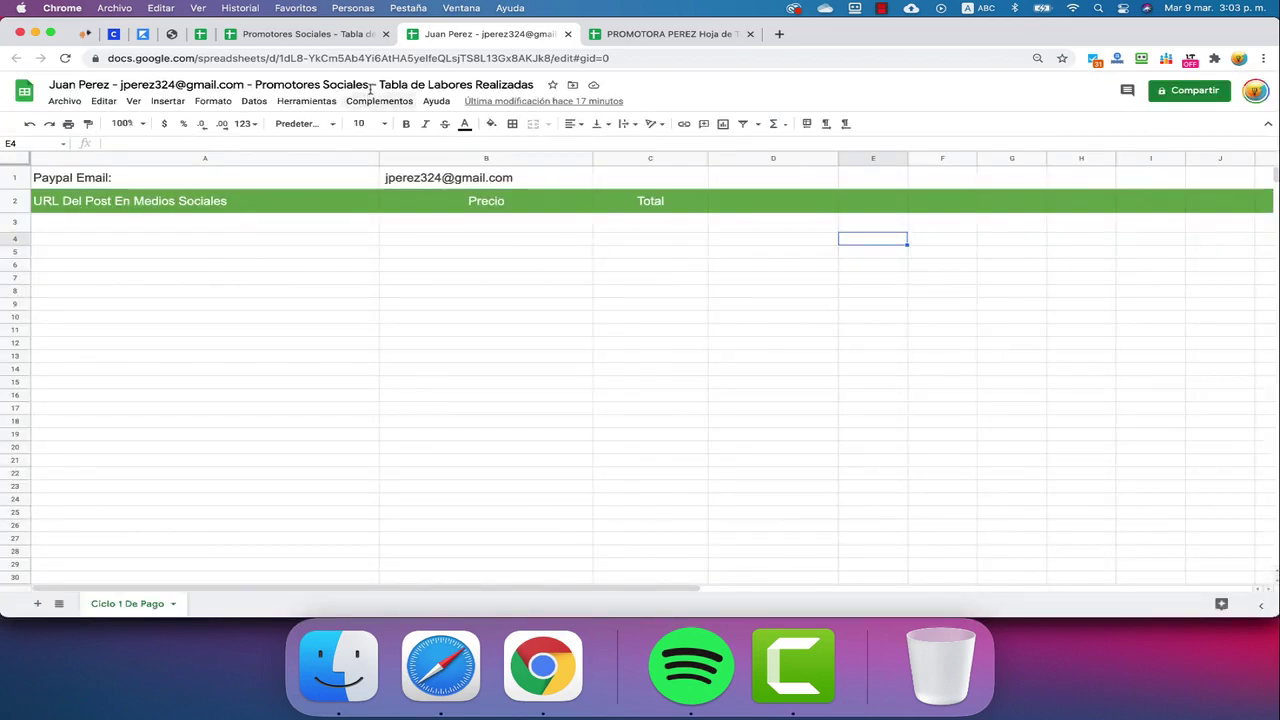
# Return to the PROMOTORA PEREZ workbook and select C3:C8 to check the prices' sum
pyautogui.hotkey('ctrl', 'Tab')
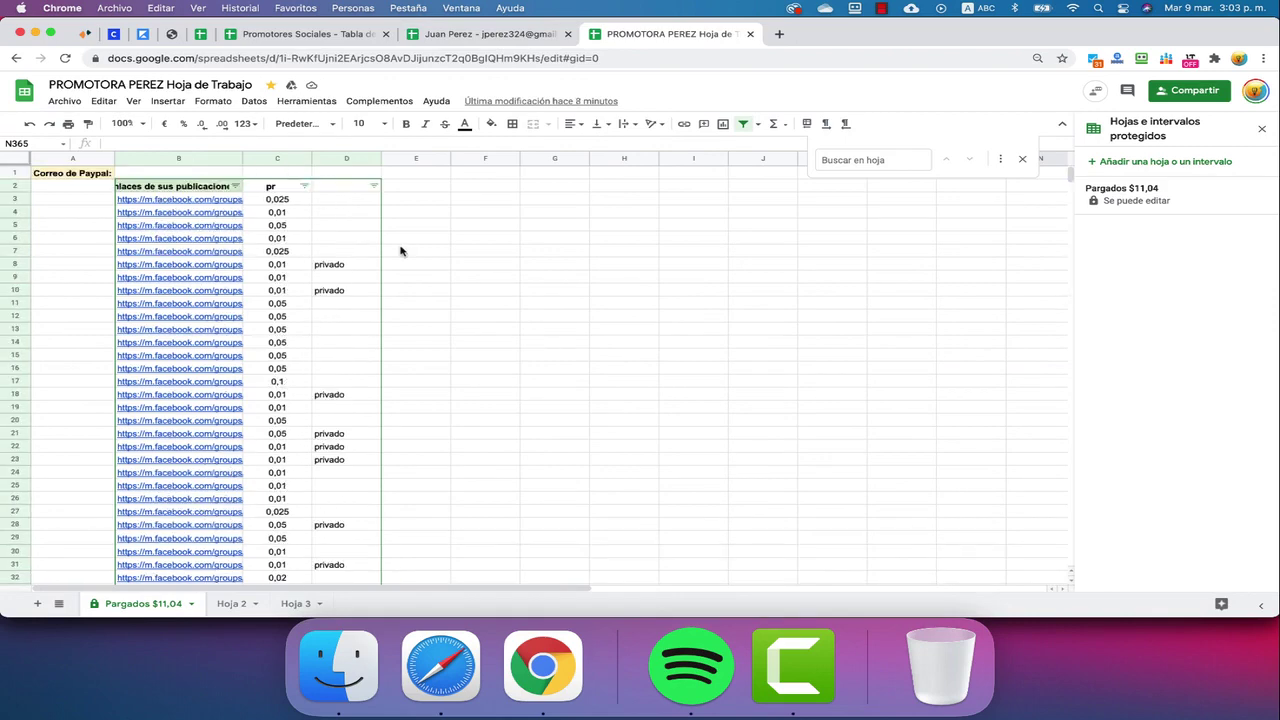
pyautogui.moveTo(278, 199); pyautogui.dragTo(292, 266)
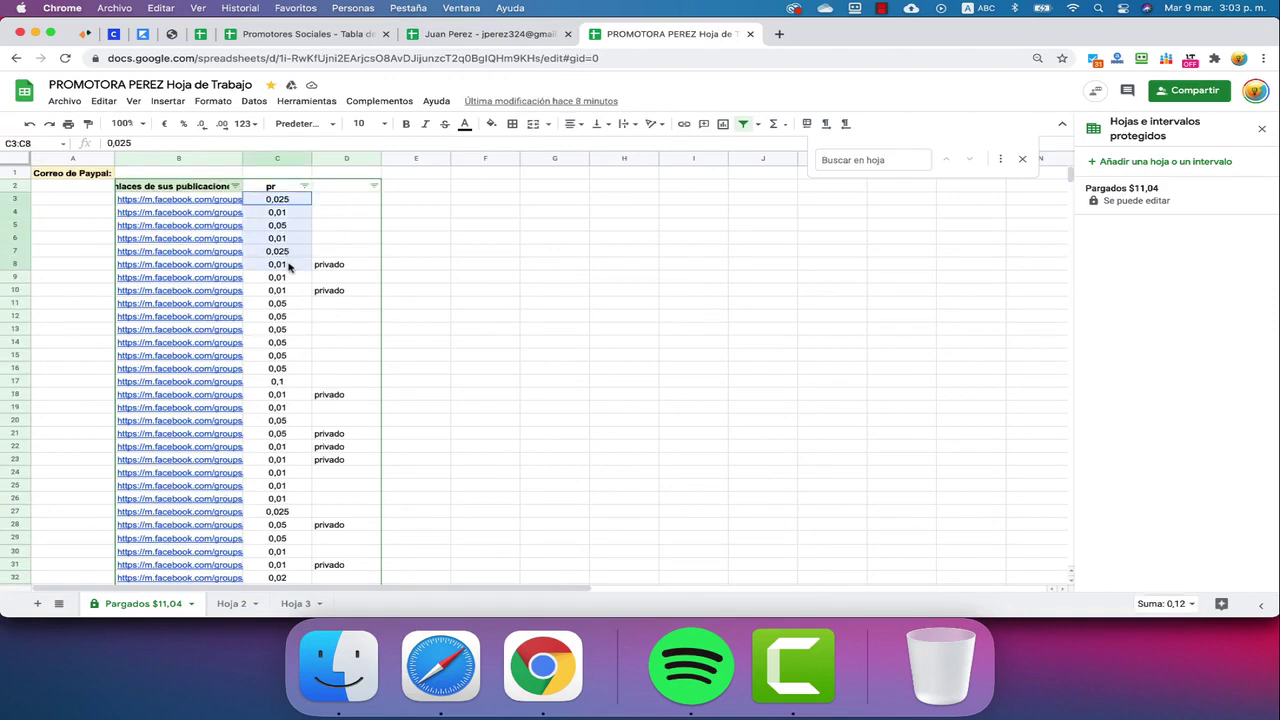
pyautogui.click(296, 201)
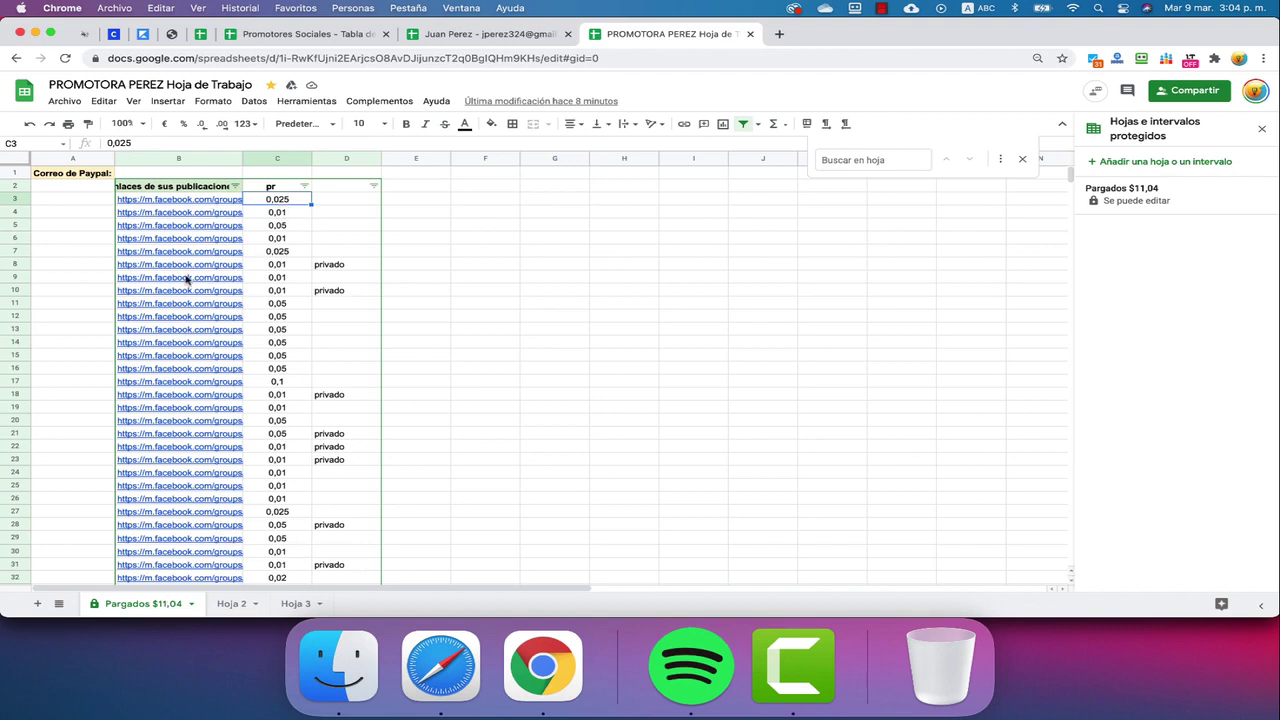
# Open the options menu for the 'Pargados $11,04' sheet tab, then close it unchanged
pyautogui.moveTo(200, 478)
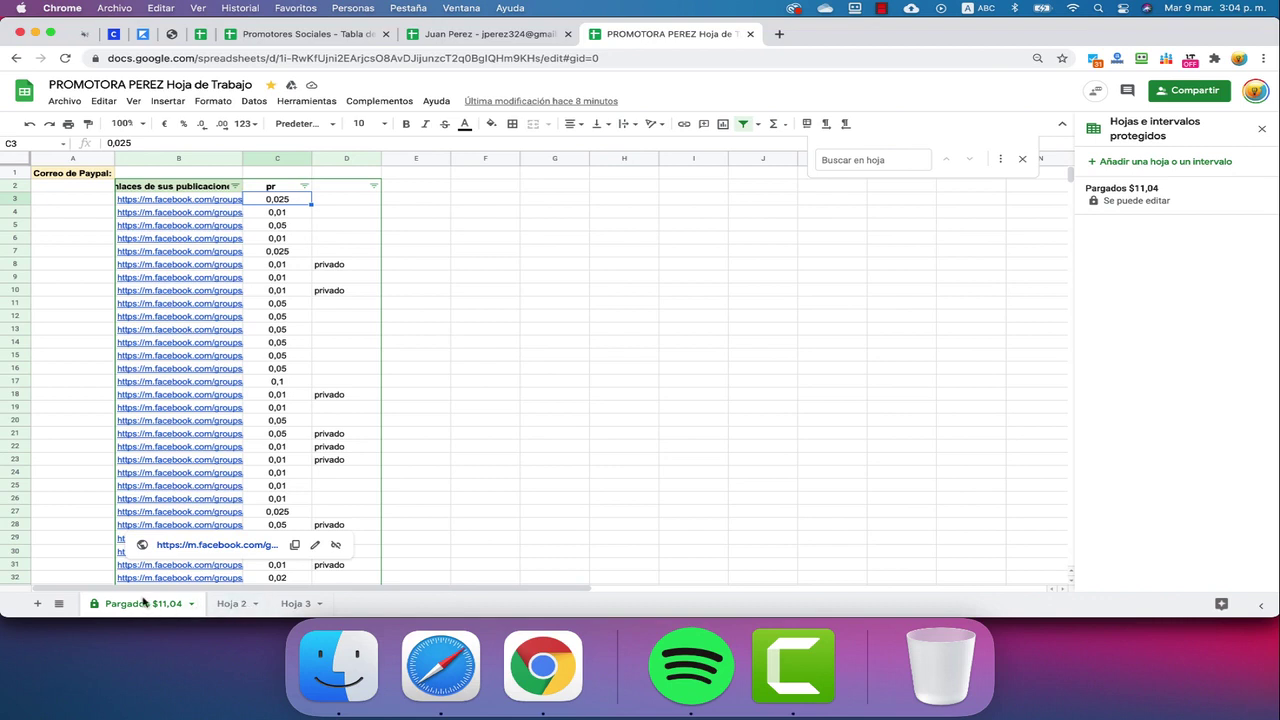
pyautogui.rightClick(98, 610)
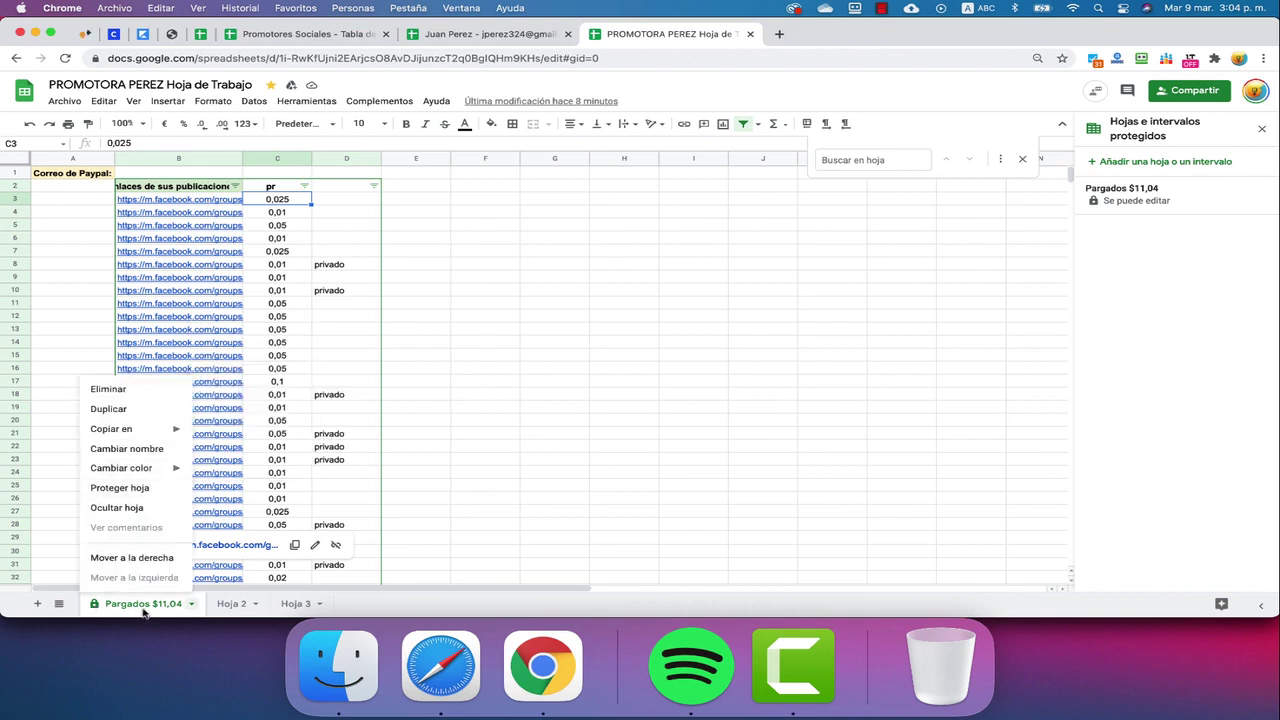
pyautogui.click(700, 514)
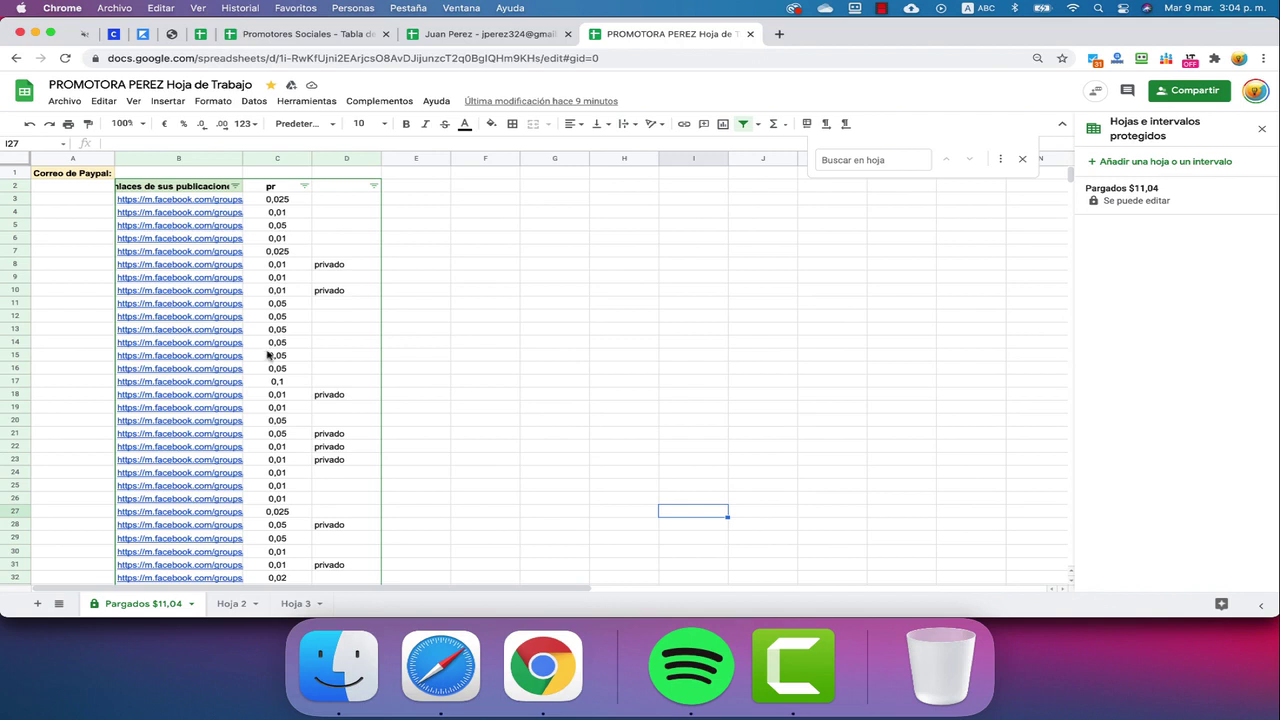
pyautogui.scroll(-5, 272, 356)
pyautogui.scroll(5, 272, 356)
# Close the Protected sheets panel and Find box, then review the promoter sheet's restricted sharing
pyautogui.click(1262, 129)
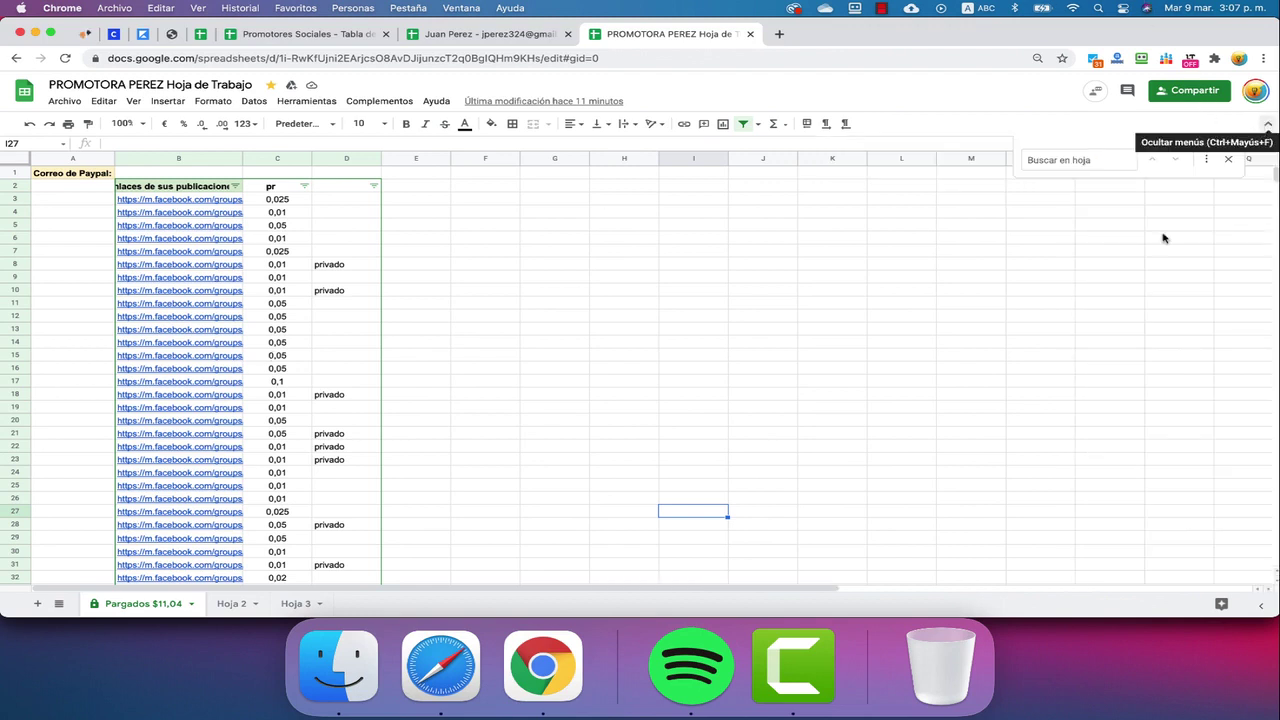
pyautogui.press('Escape')
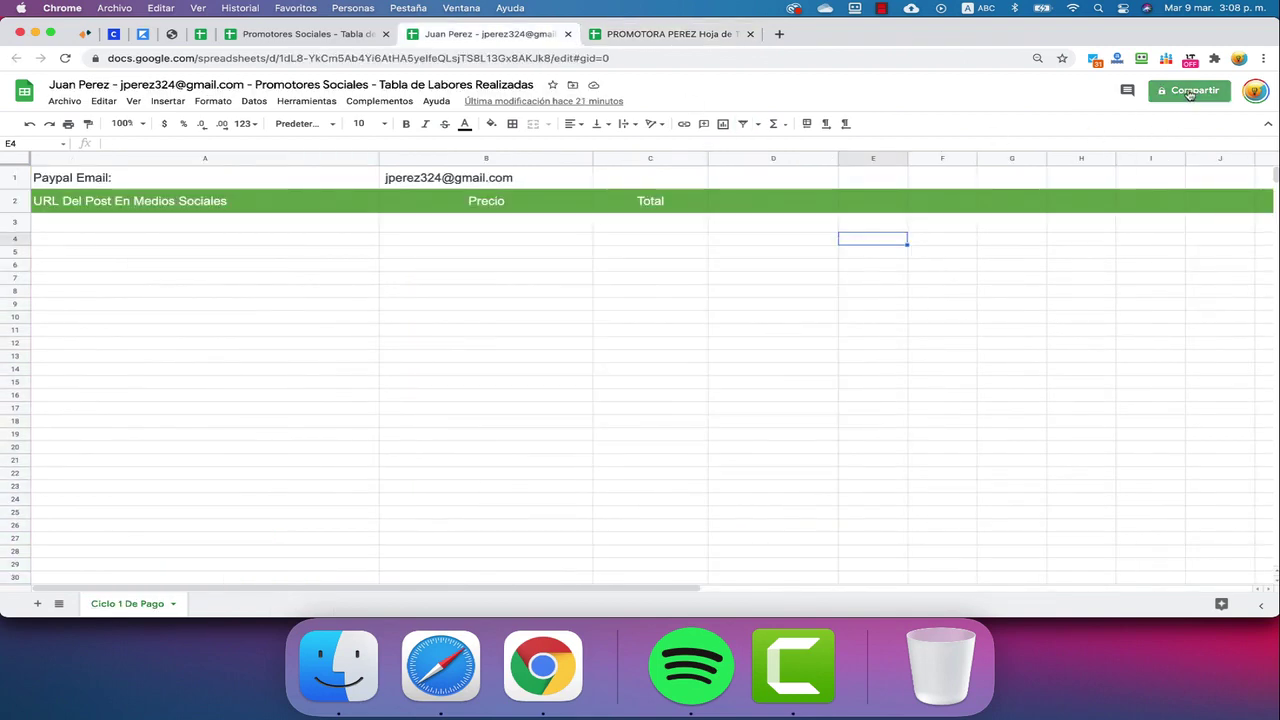
pyautogui.click(1194, 91)
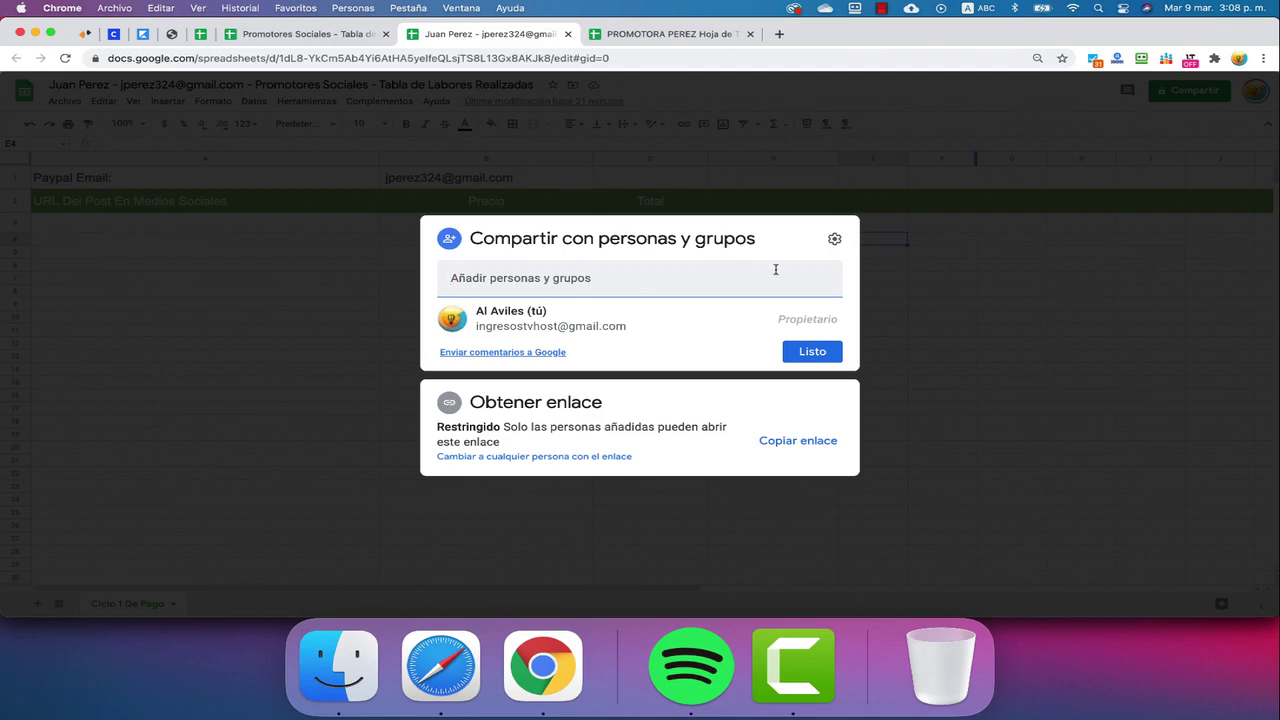
pyautogui.click(939, 268)
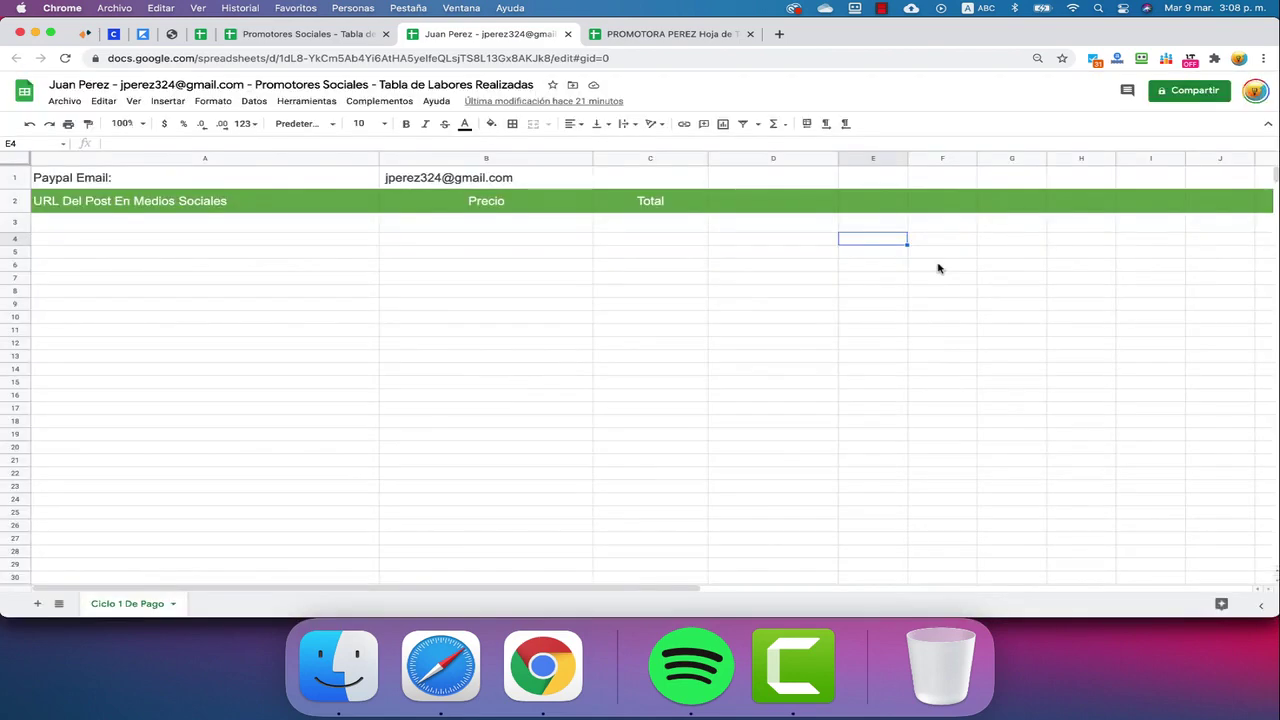